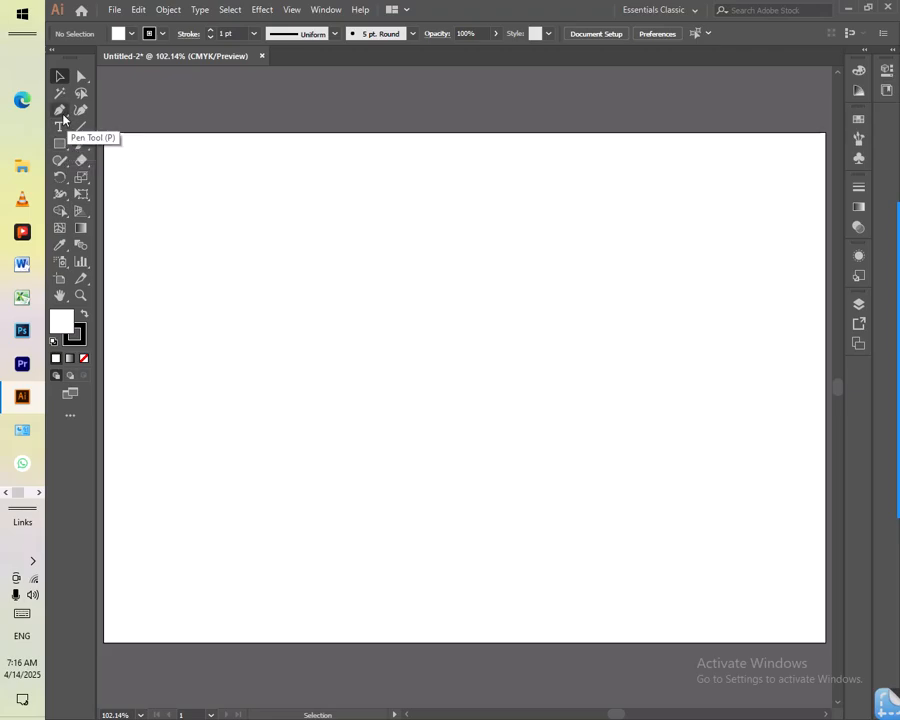
Draw a small closed triangle on the empty artboard with the Pen tool and delete it
left_click(62, 114)
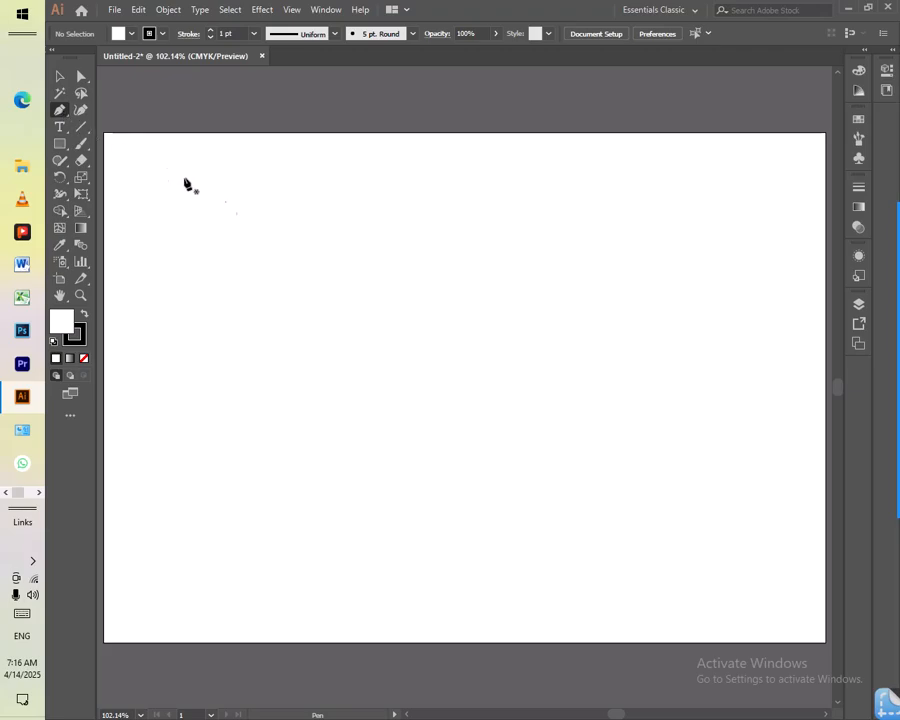
left_click(300, 274)
left_click(377, 286)
left_click(296, 308)
left_click(300, 274)
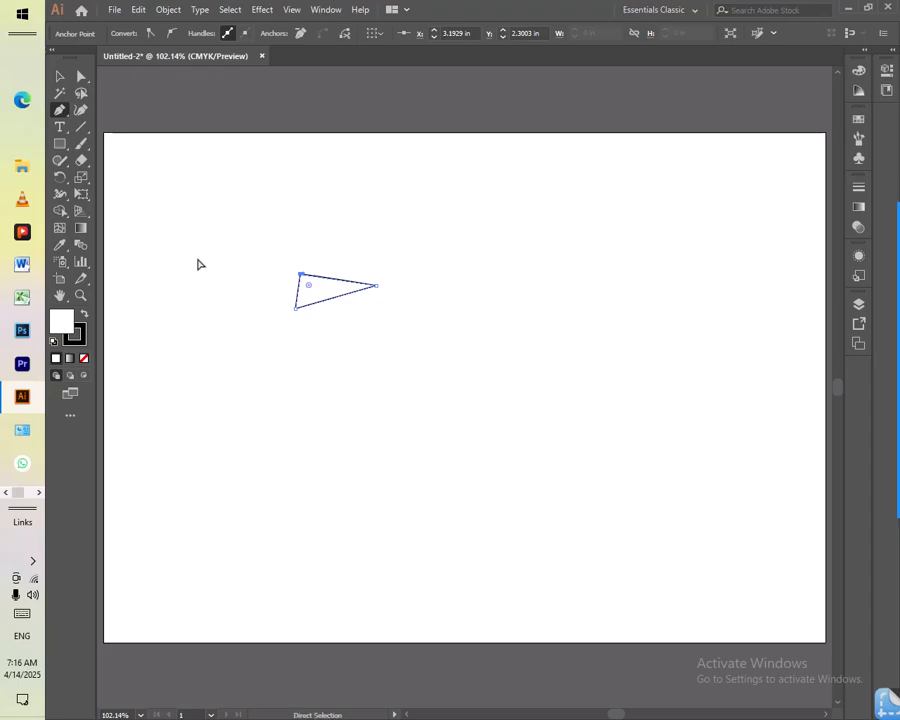
key("ctrl+a")
key("Delete")
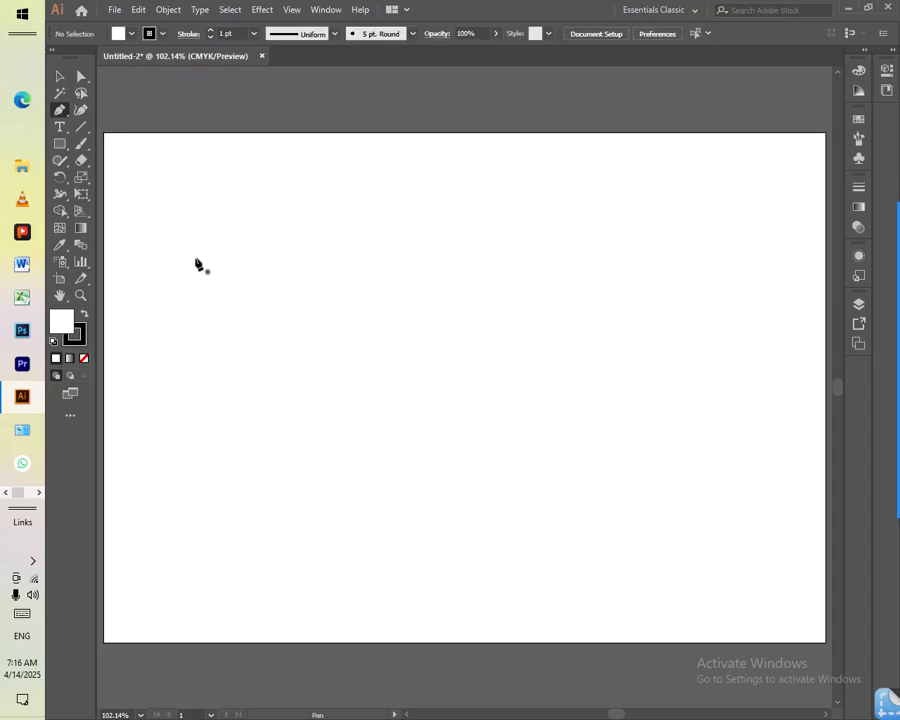
Draw a closed five-sided shape in the artboard's upper part with the Pen tool and delete it
left_click(66, 116)
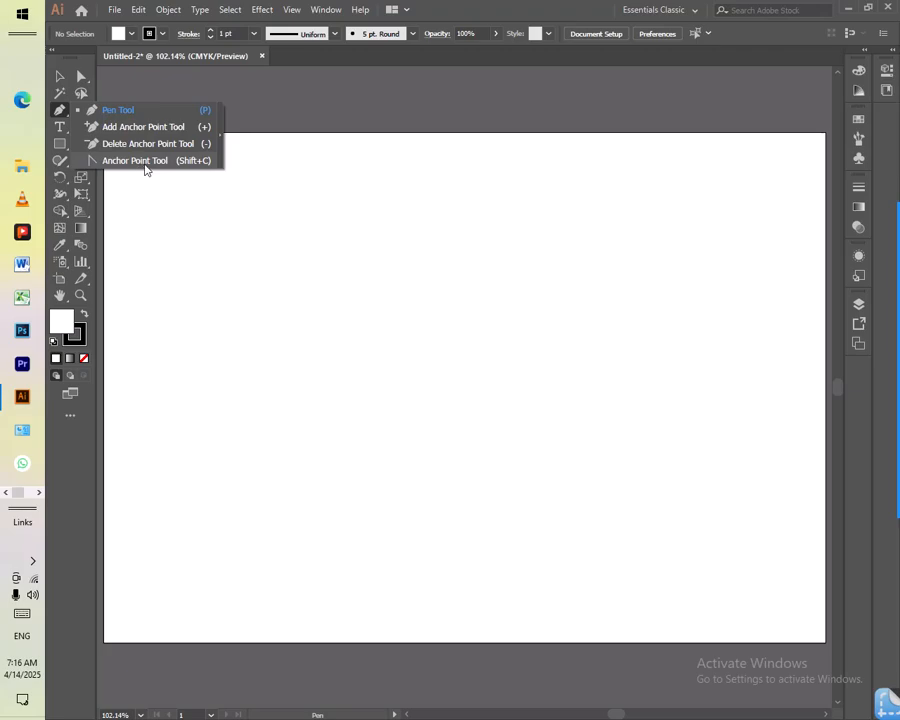
left_click(67, 124)
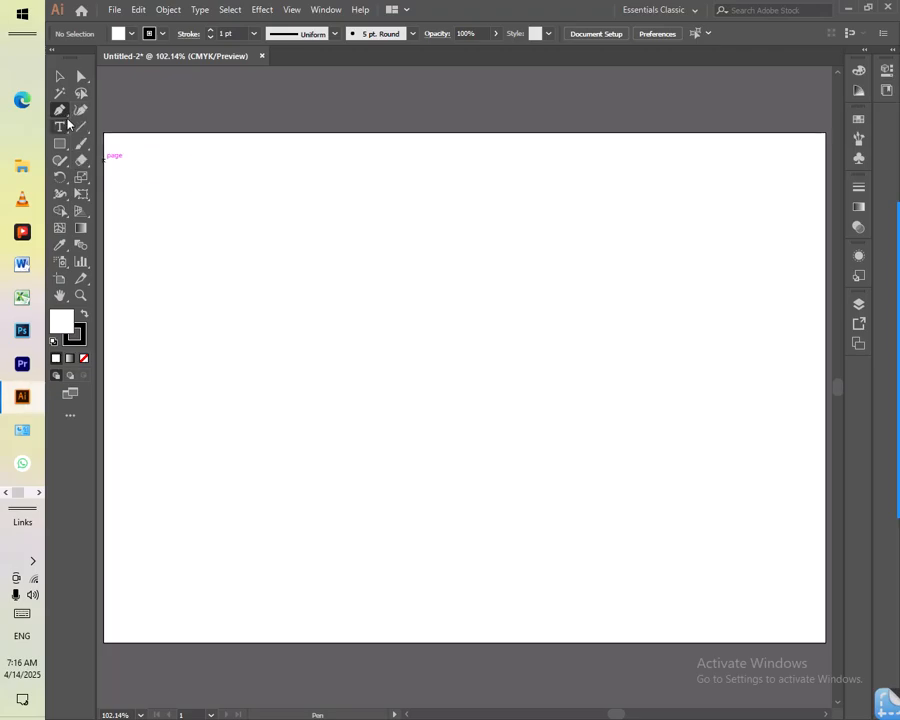
left_click(218, 229)
left_click(297, 229)
left_click(471, 248)
left_click(371, 287)
left_click(204, 267)
left_click(218, 229)
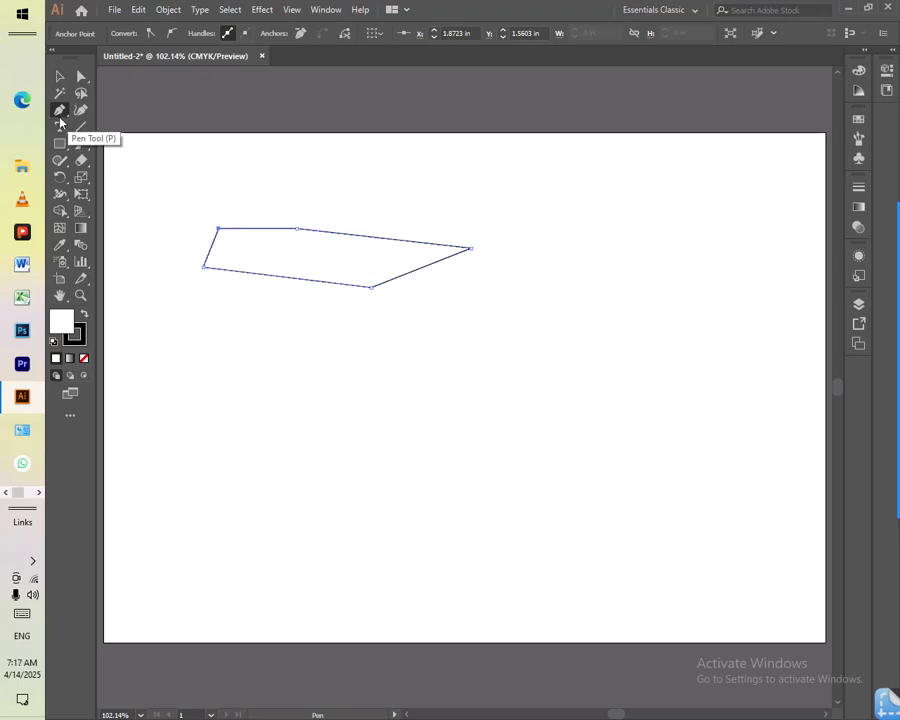
key("ctrl+a")
key("Delete")
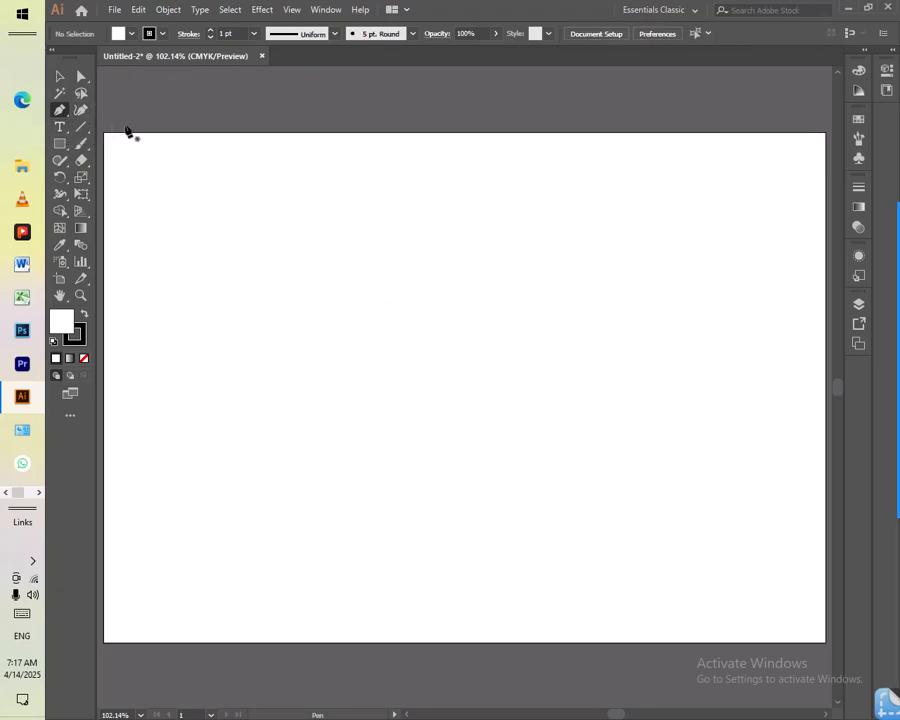
Tear off the Pen tool group as a floating toolbar and place it just above the artboard's upper-left corner
left_click(61, 111)
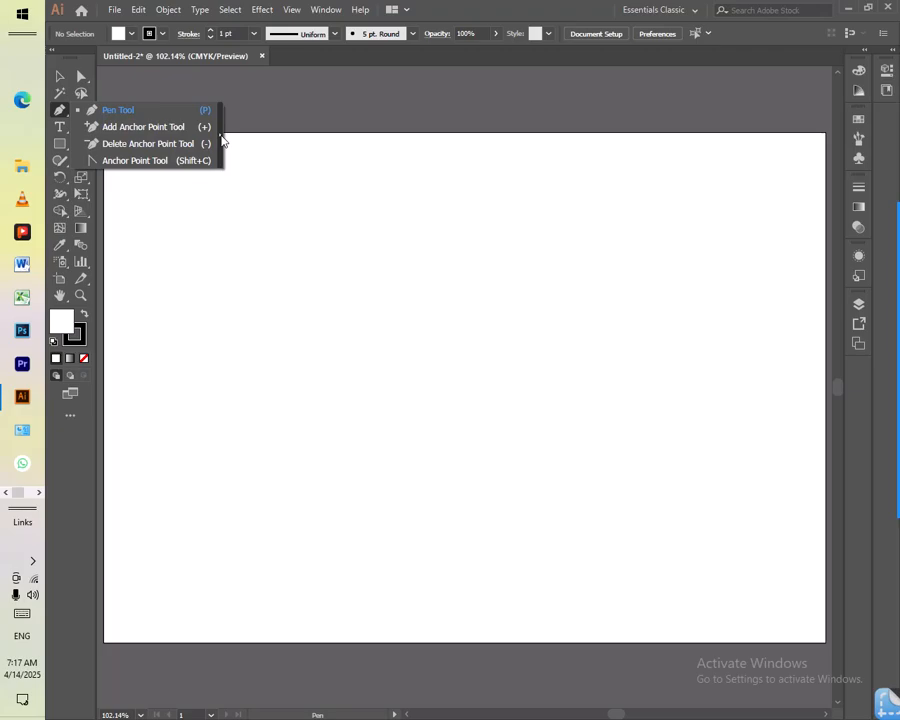
left_click(222, 140)
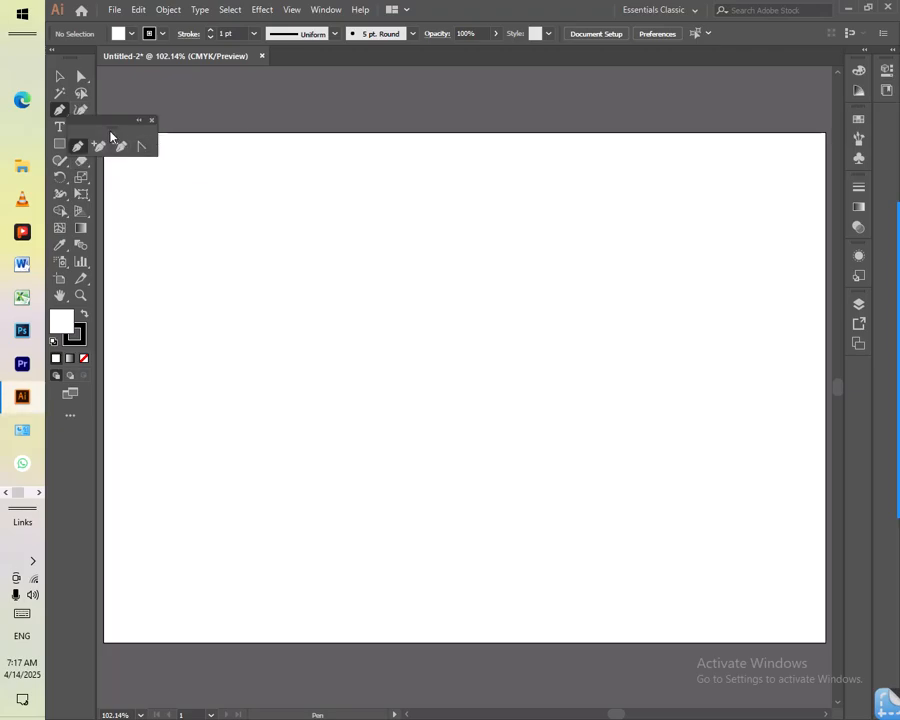
left_click_drag(116, 124, 152, 98)
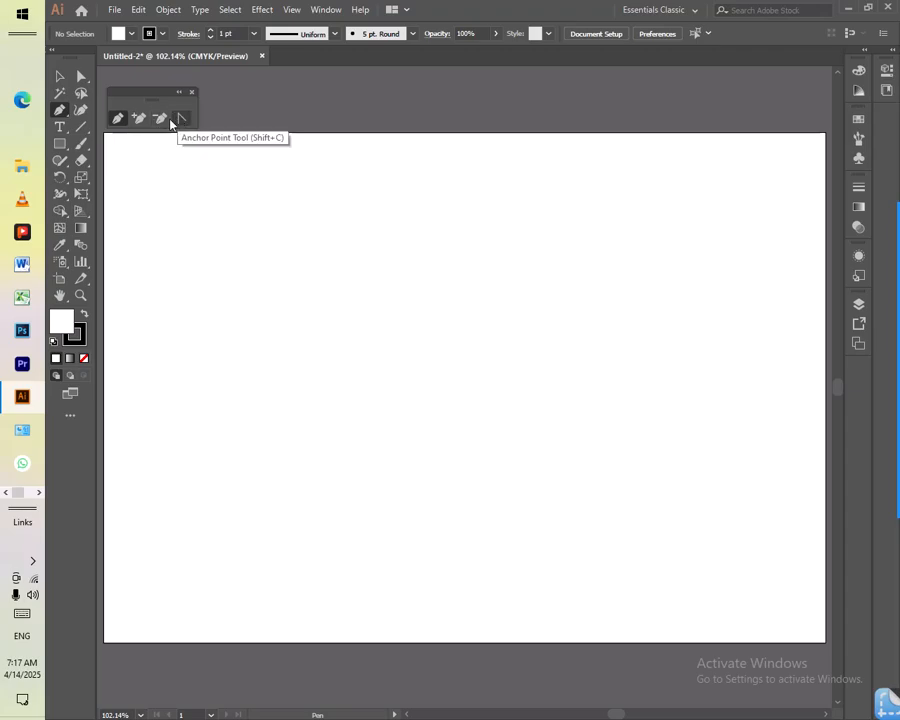
Draw two separate horizontal straight lines, one below the other, across the upper part of the artboard with the Pen tool
left_click(59, 76)
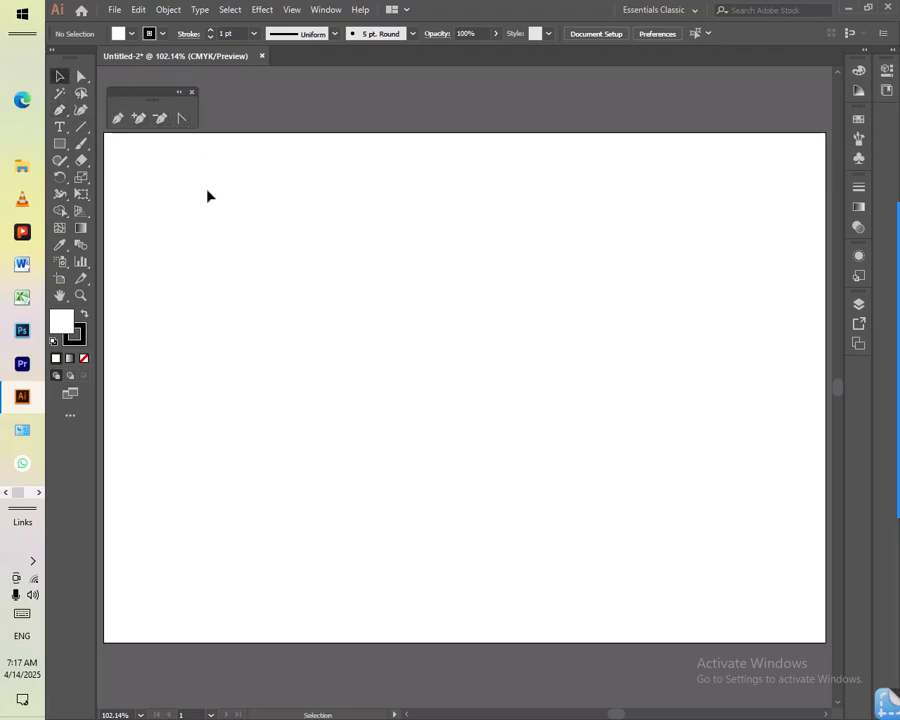
left_click(117, 119)
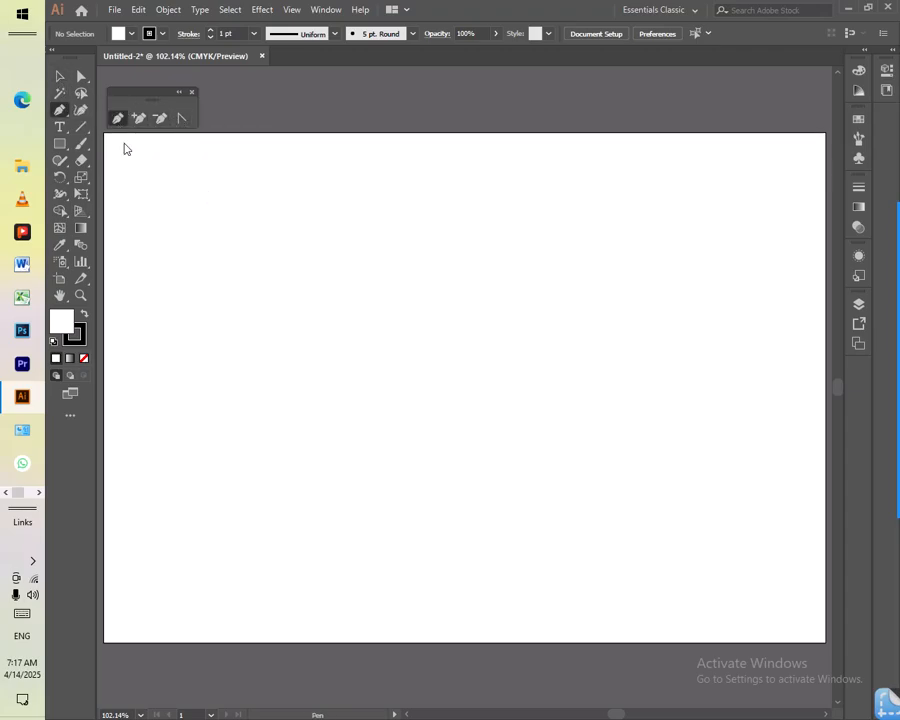
left_click(196, 203)
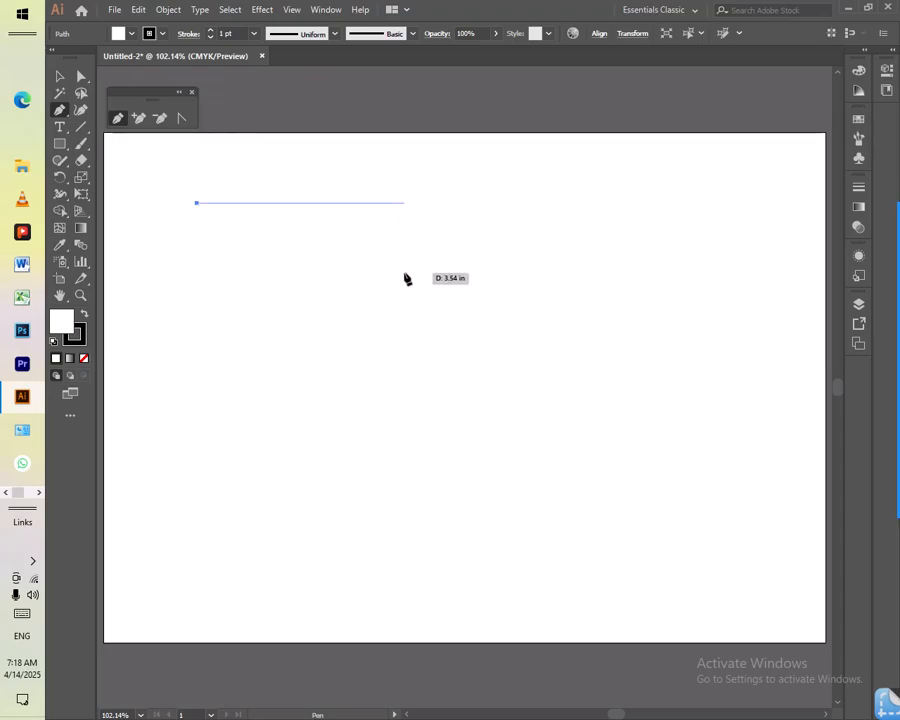
left_click(592, 205)
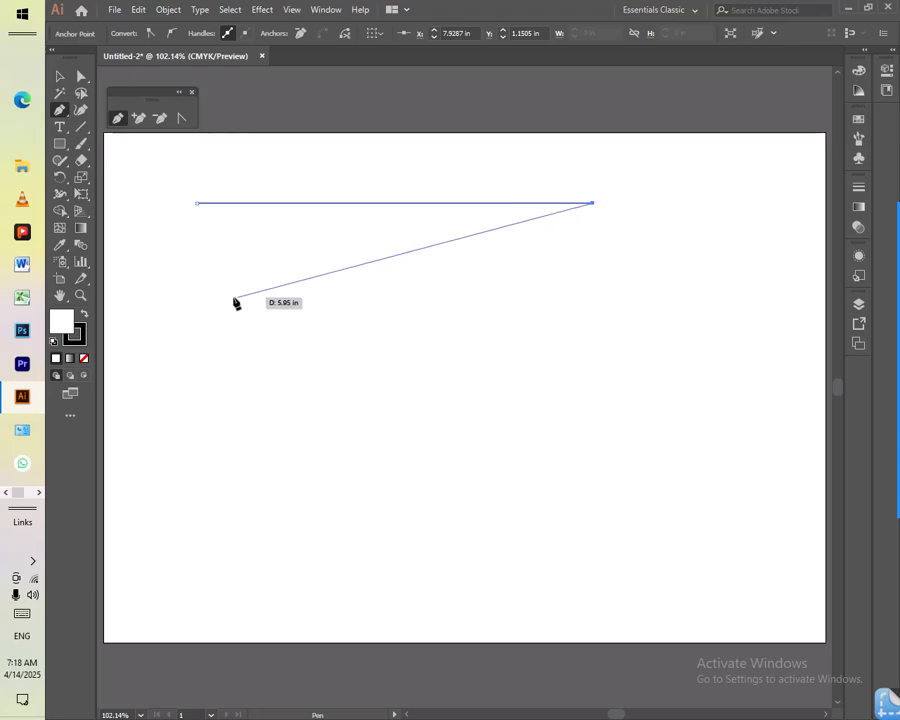
left_click(59, 76)
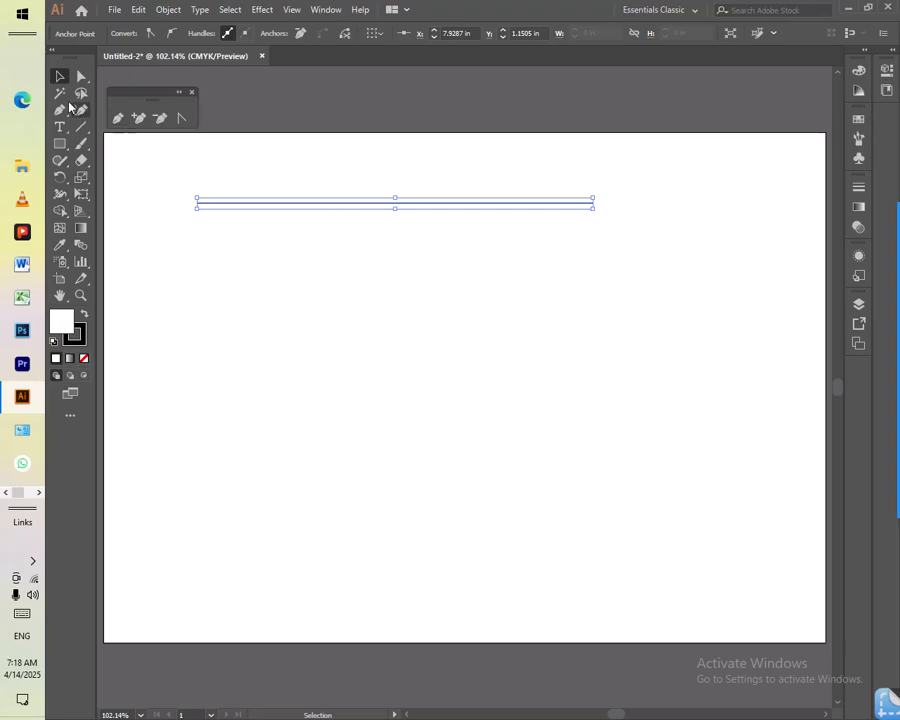
left_click(116, 121)
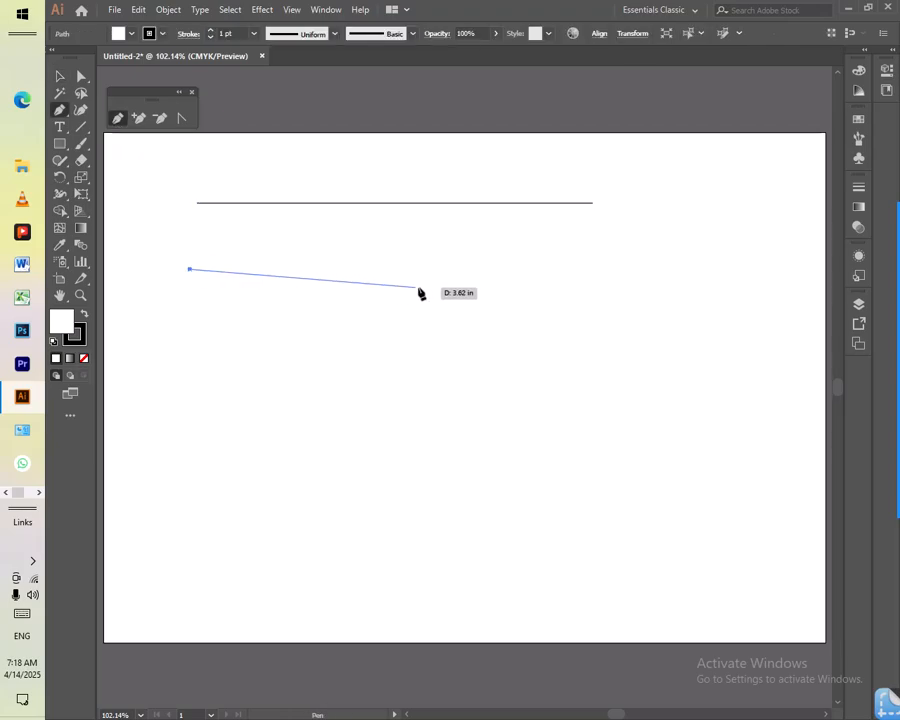
left_click(593, 269)
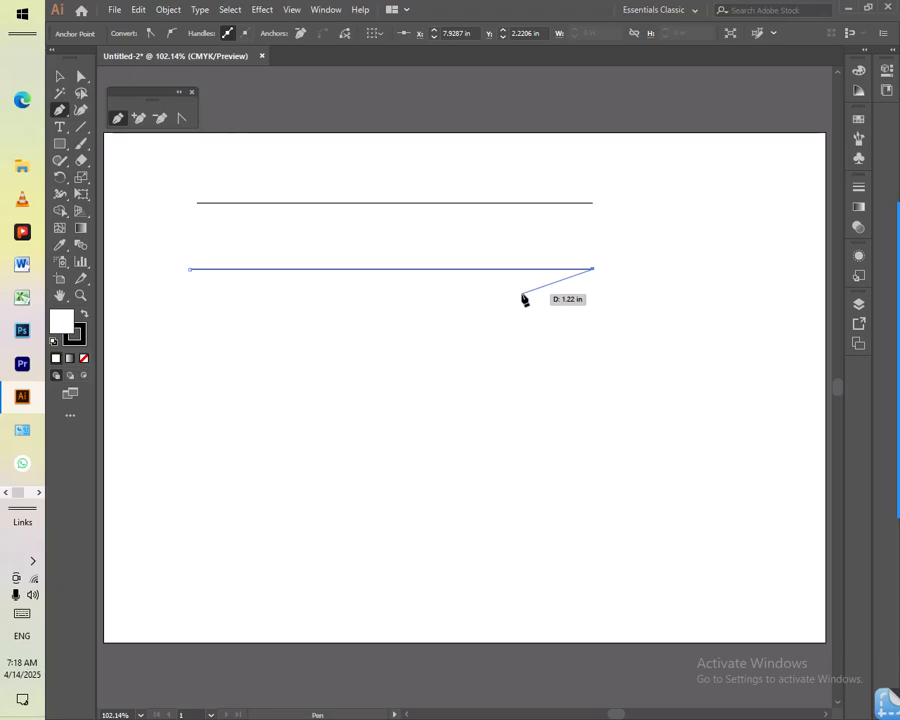
key("Escape")
Select both horizontal lines and delete them
left_click(60, 77)
left_click_drag(446, 358, 346, 187)
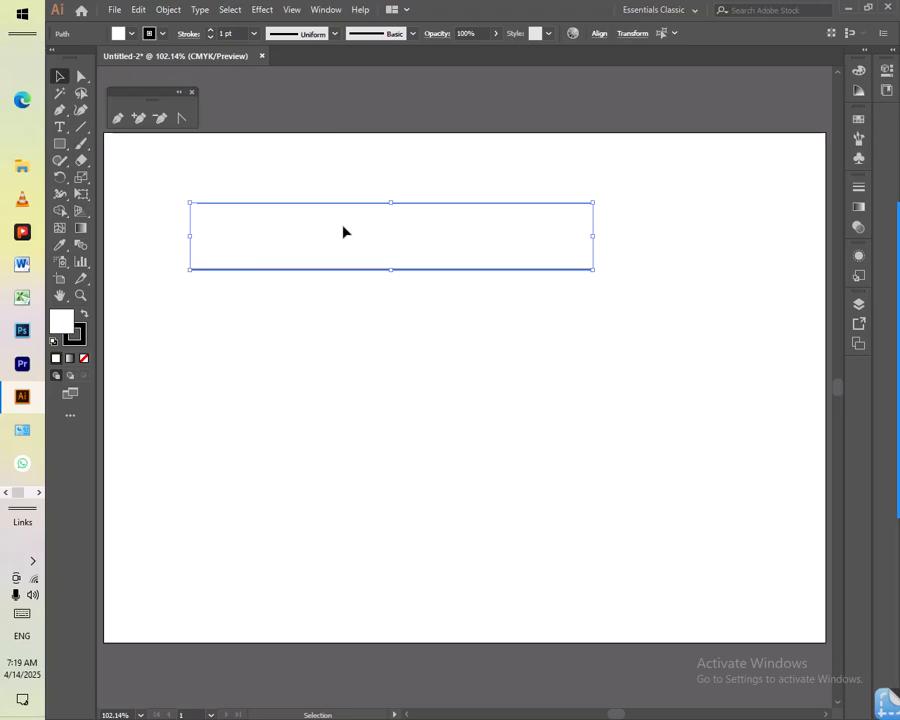
key("Delete")
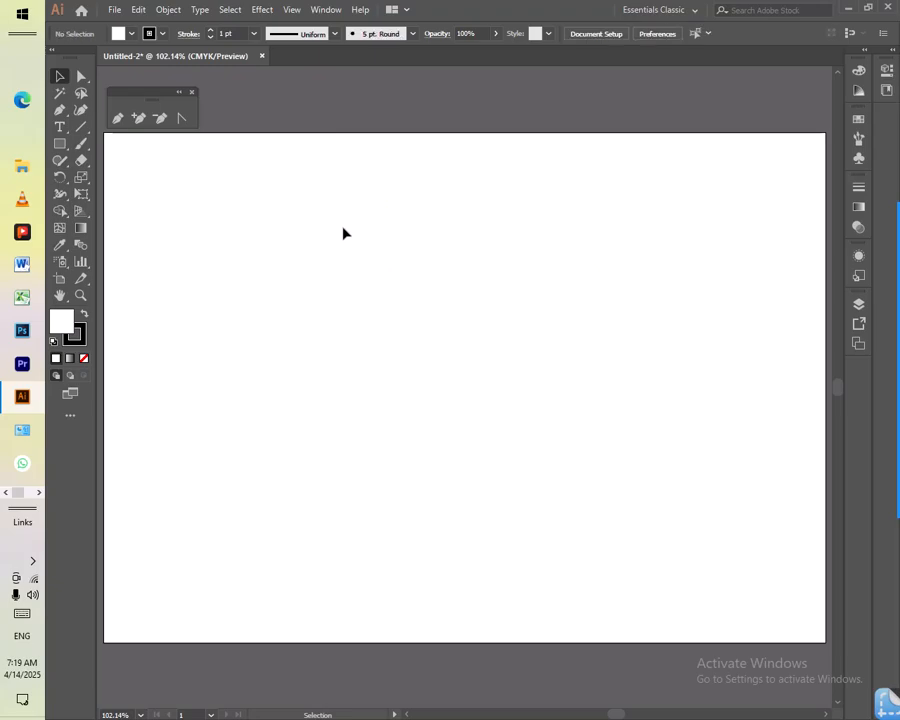
Draw a path with a vertical straight segment followed by a curve bulging right and ending directly below it
left_click(117, 119)
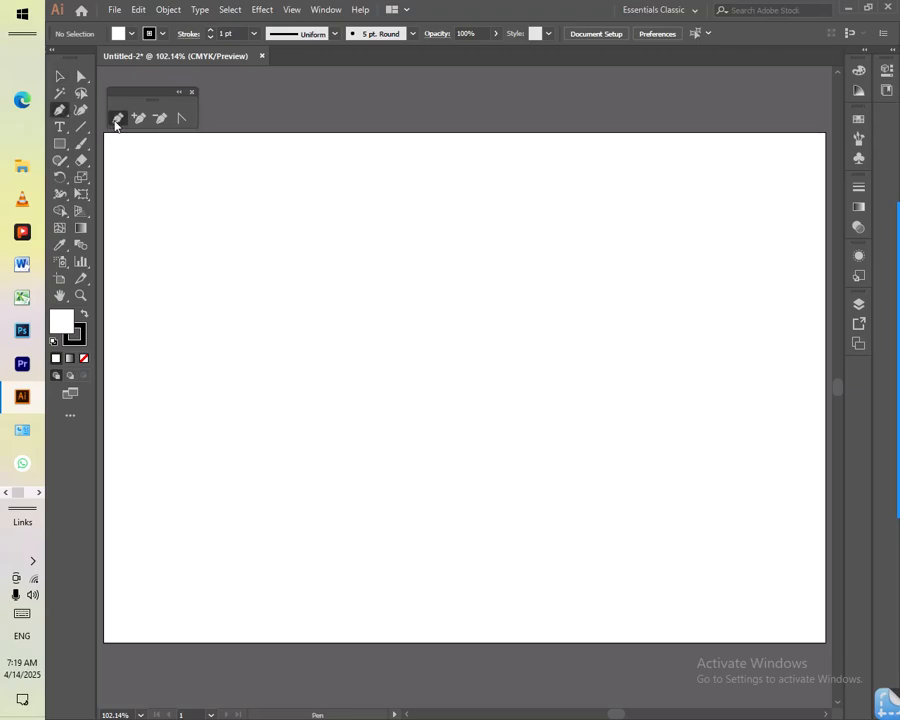
left_click(490, 235)
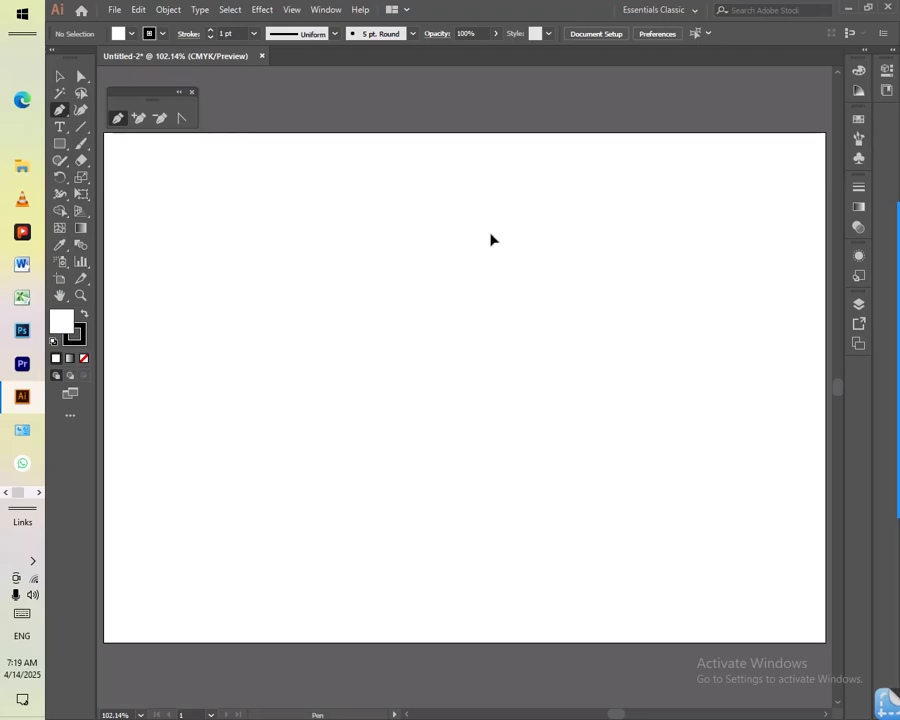
left_click(490, 309)
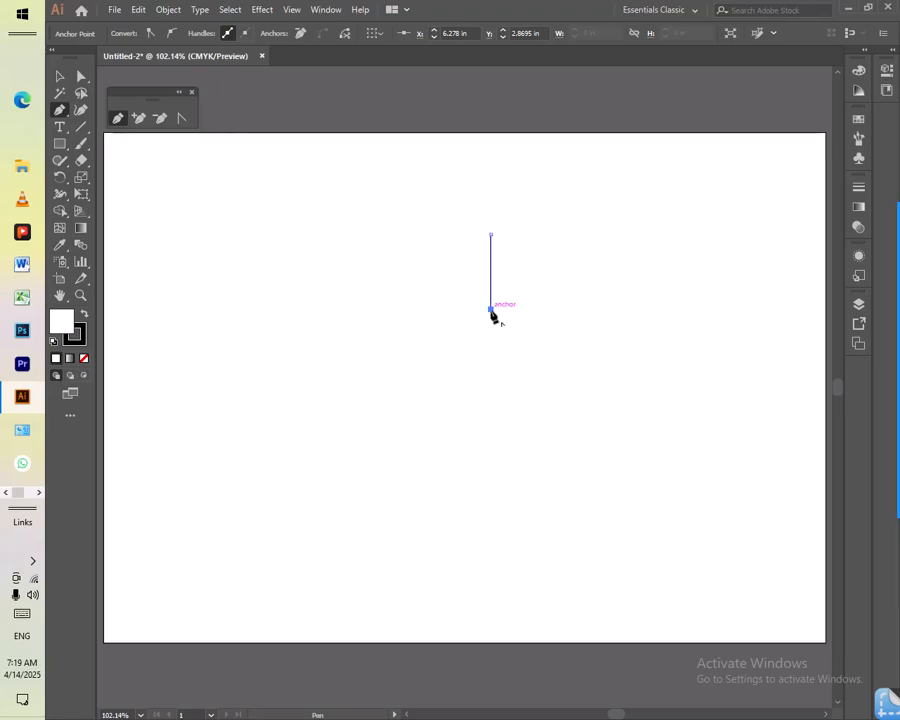
left_click_drag(490, 309, 491, 411)
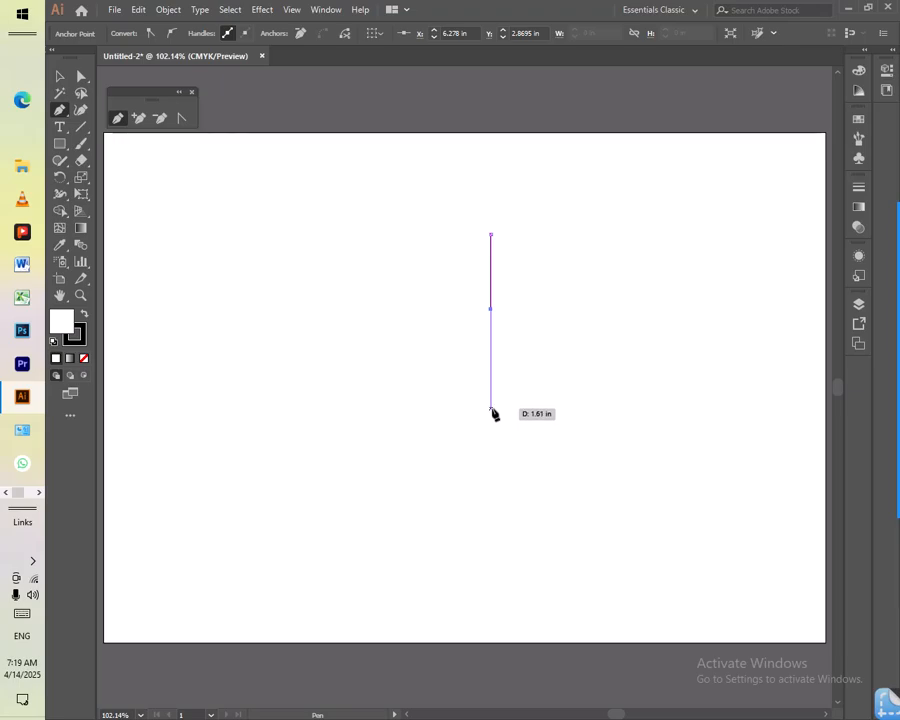
left_click_drag(491, 411, 493, 424)
left_click_drag(493, 424, 384, 474)
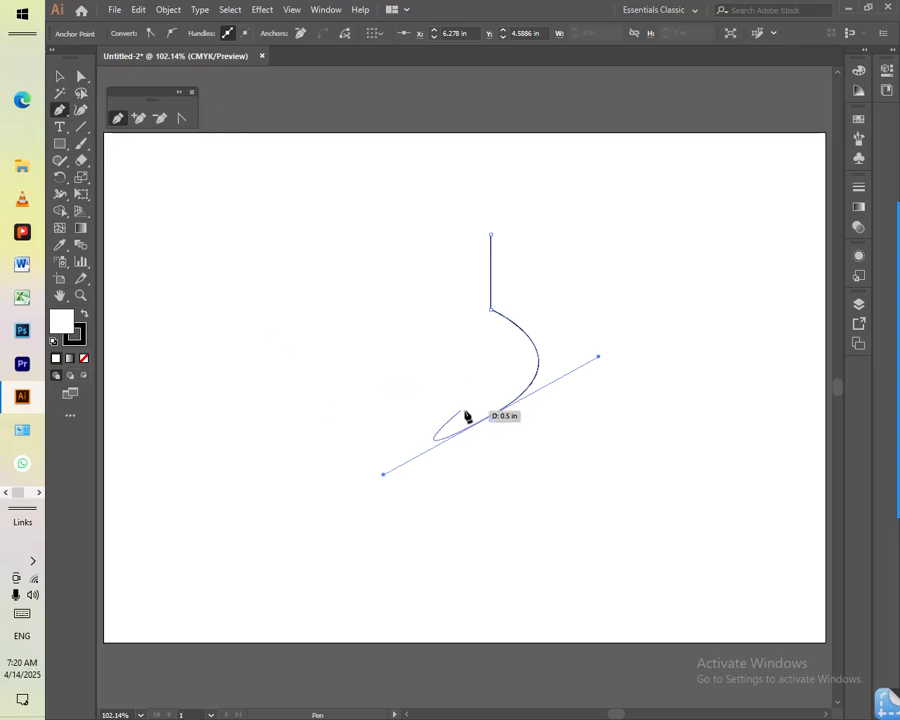
Undo a trial curved segment to the left and remove the outgoing handle from the curve's lower end anchor
left_click(320, 390)
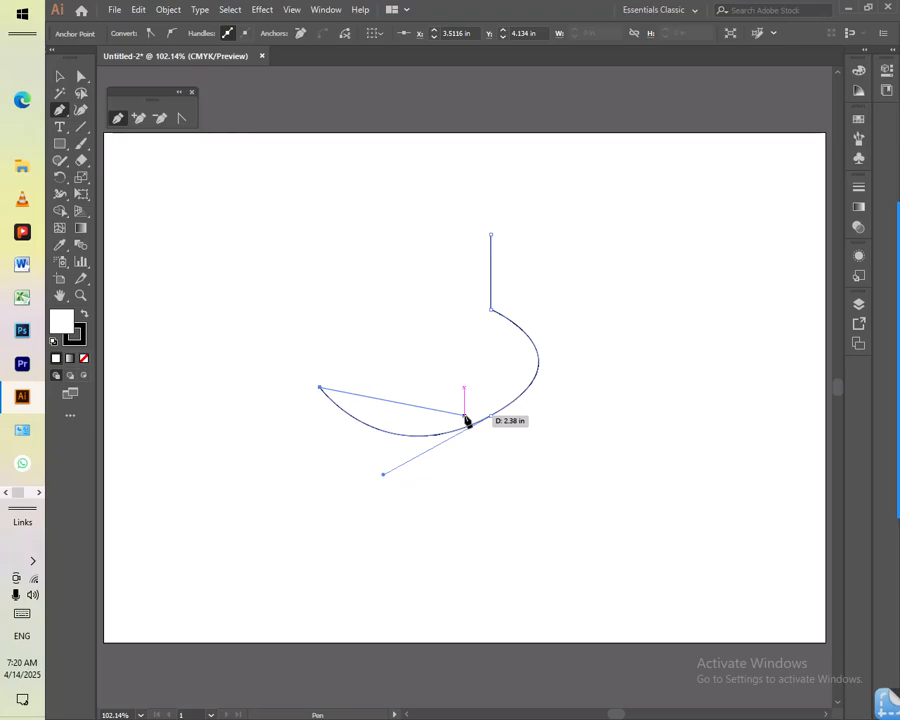
key("ctrl+z")
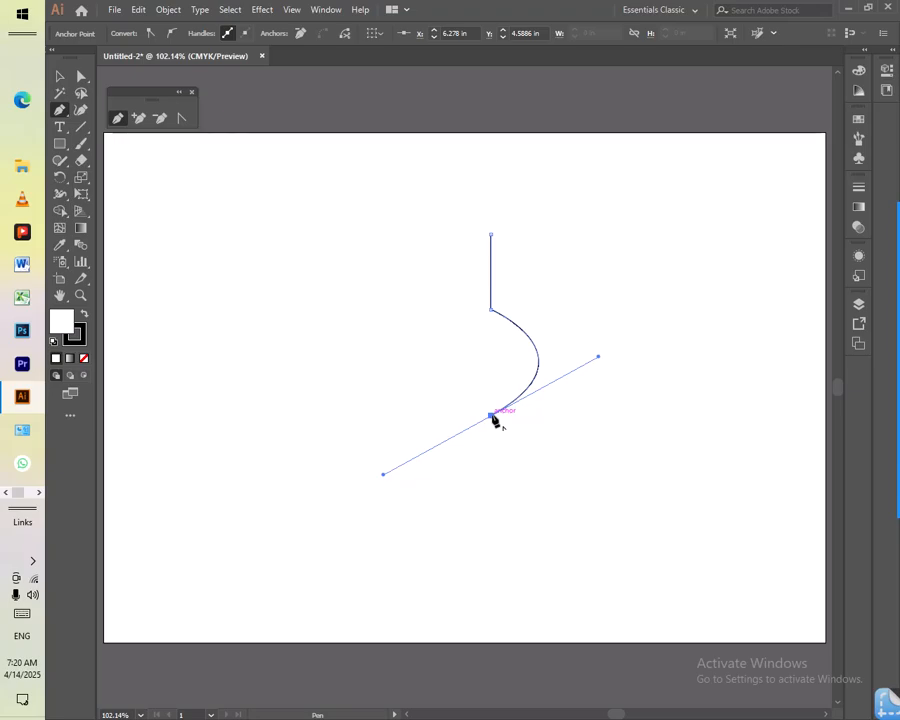
left_click(491, 416)
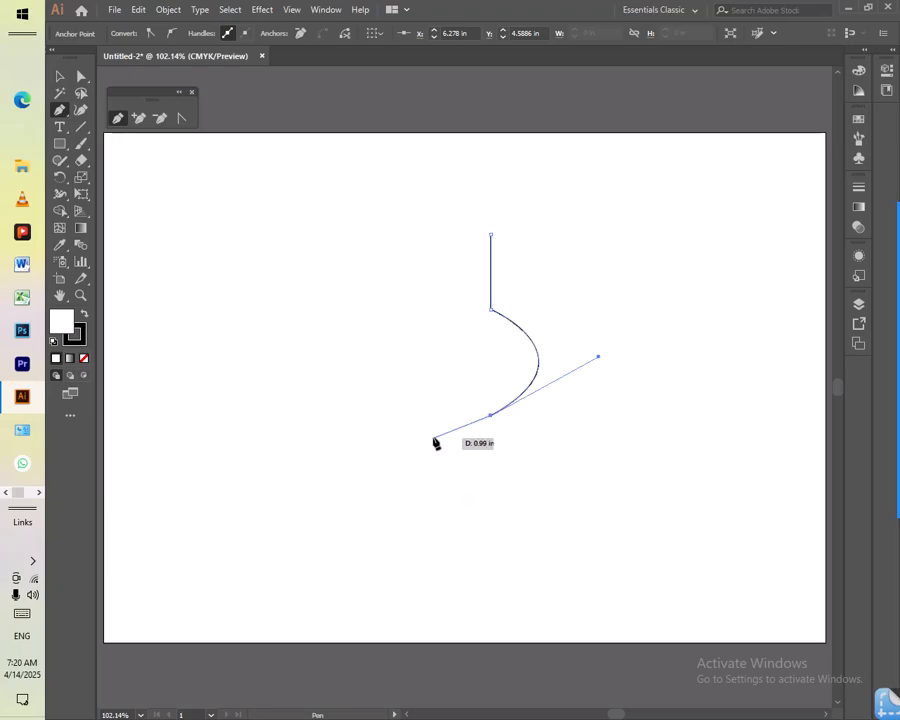
key("alt")
key("Escape")
left_click(425, 415)
key("ctrl+z")
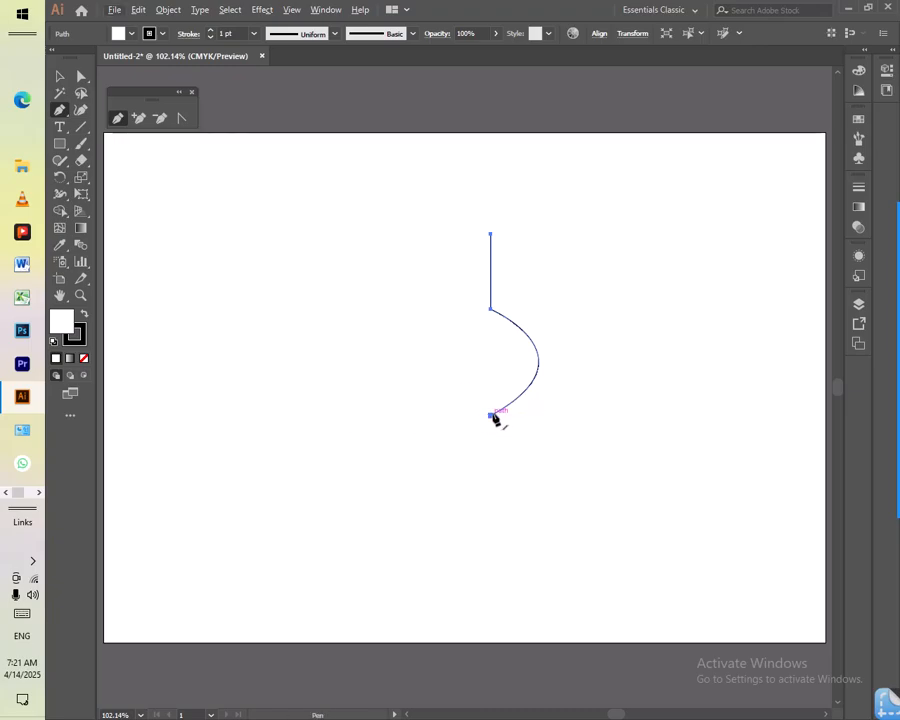
Continue the path from the curve's lower end with a straight horizontal segment to the left and end it
left_click(489, 416)
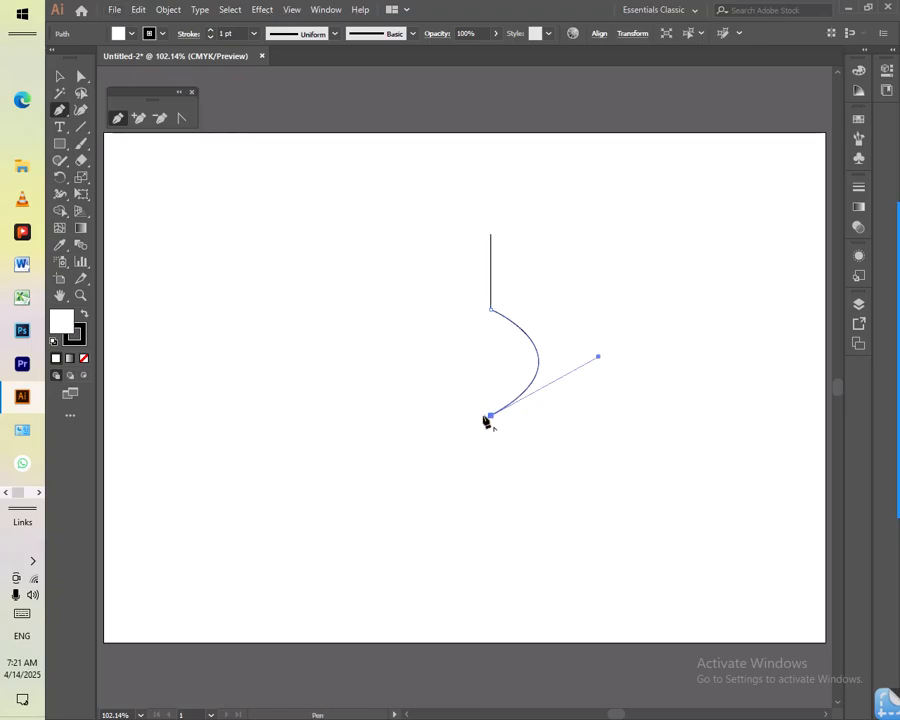
left_click(412, 416)
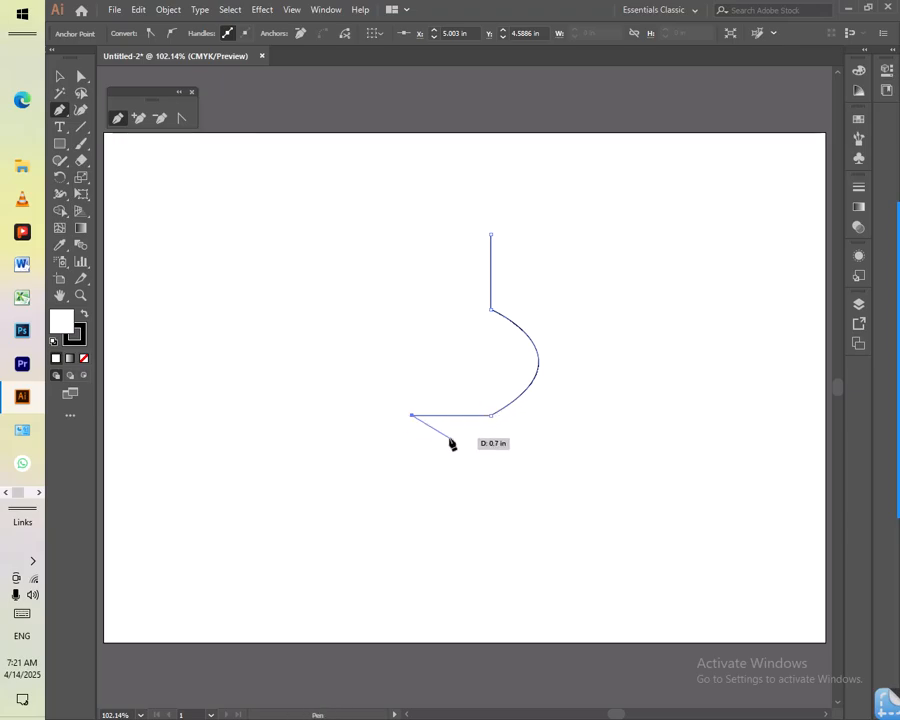
key("Escape")
key("v")
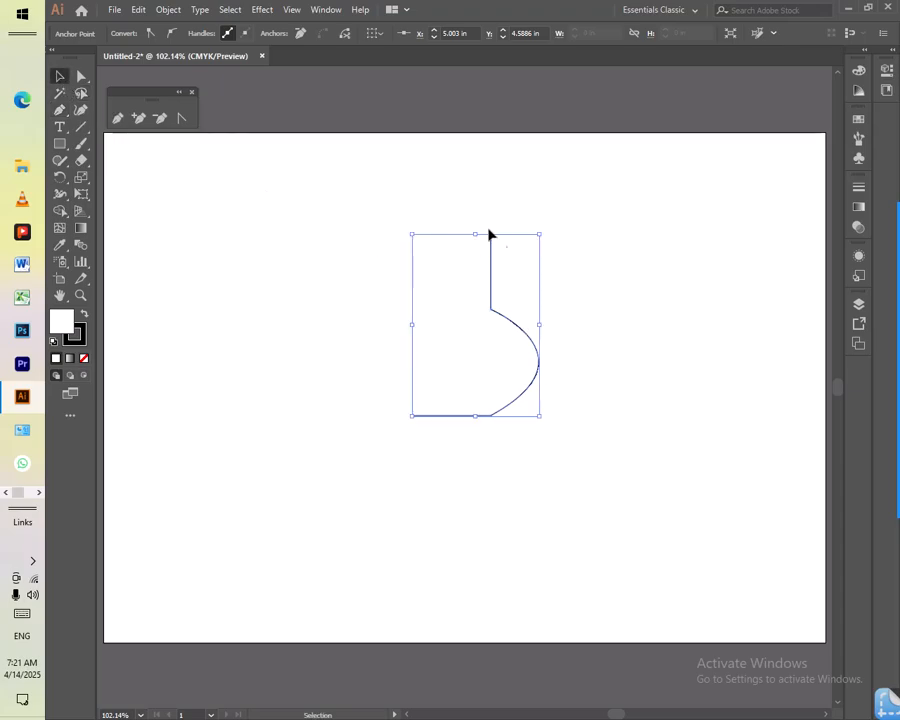
Select the whole half outline and preview its reflection across the vertical axis, keeping the Reflect options clear of the drawing
left_click_drag(558, 230, 382, 428)
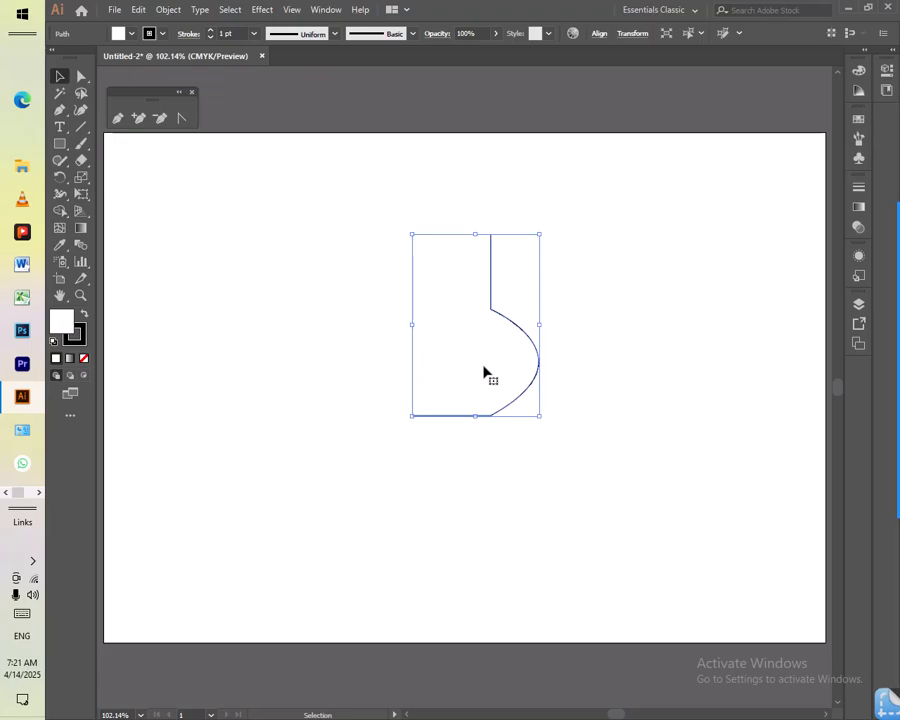
right_click(508, 322)
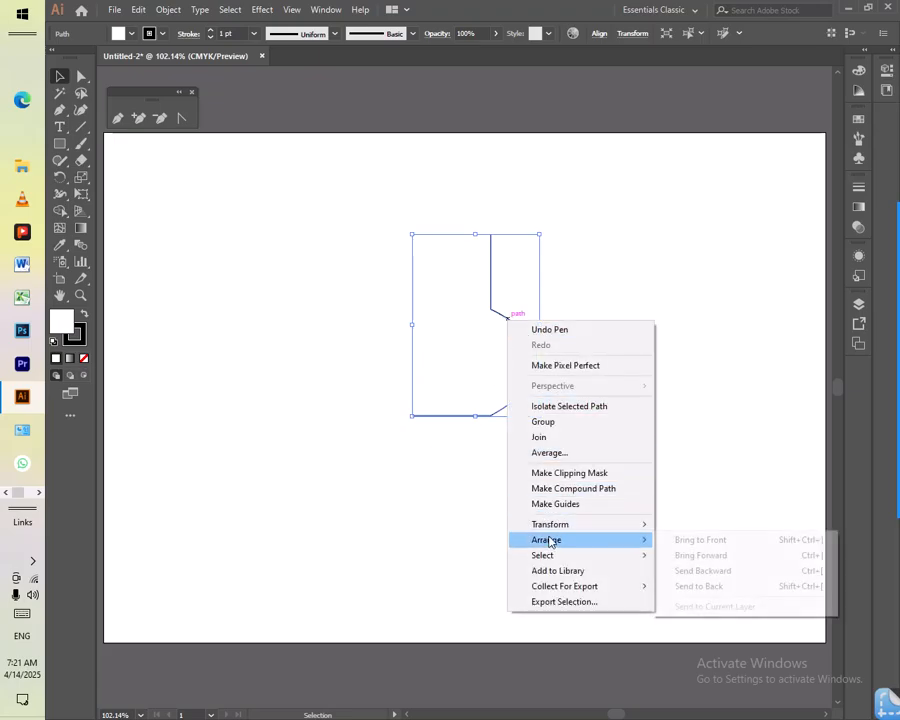
mouse_move(562, 532)
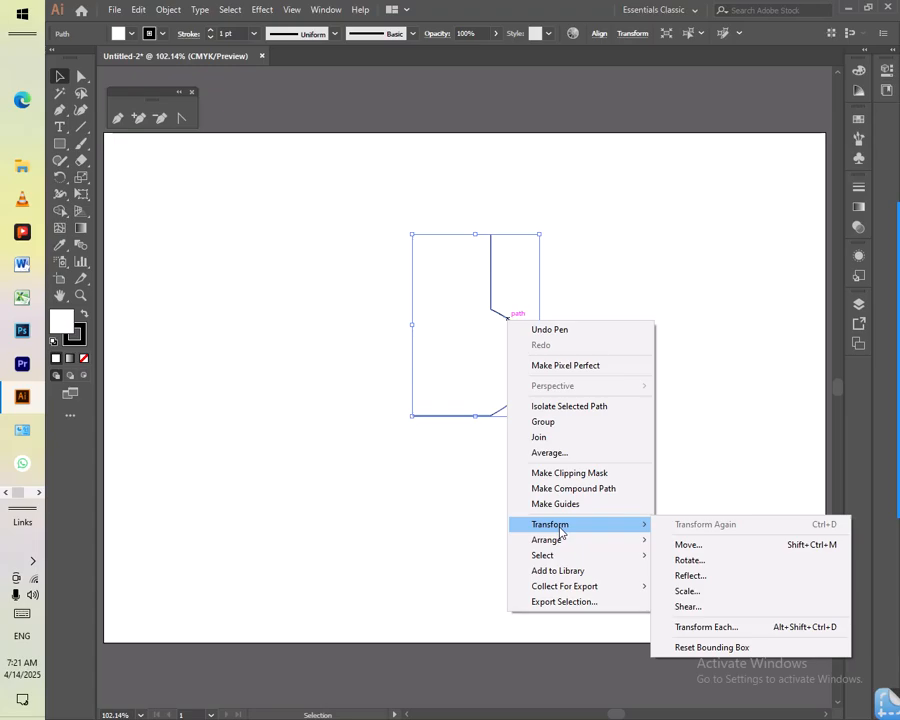
left_click(690, 576)
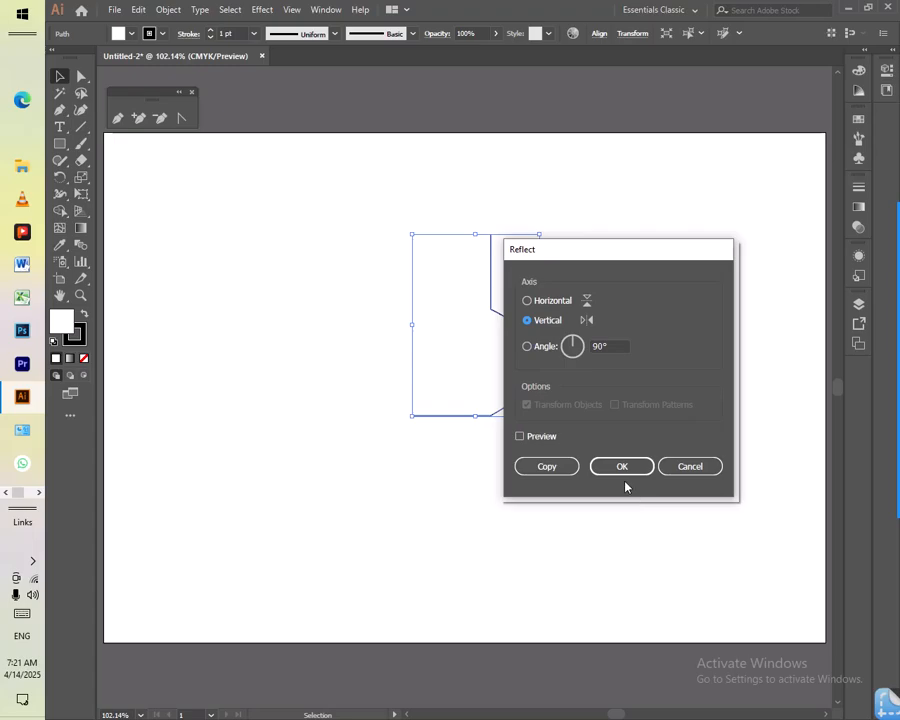
left_click(520, 436)
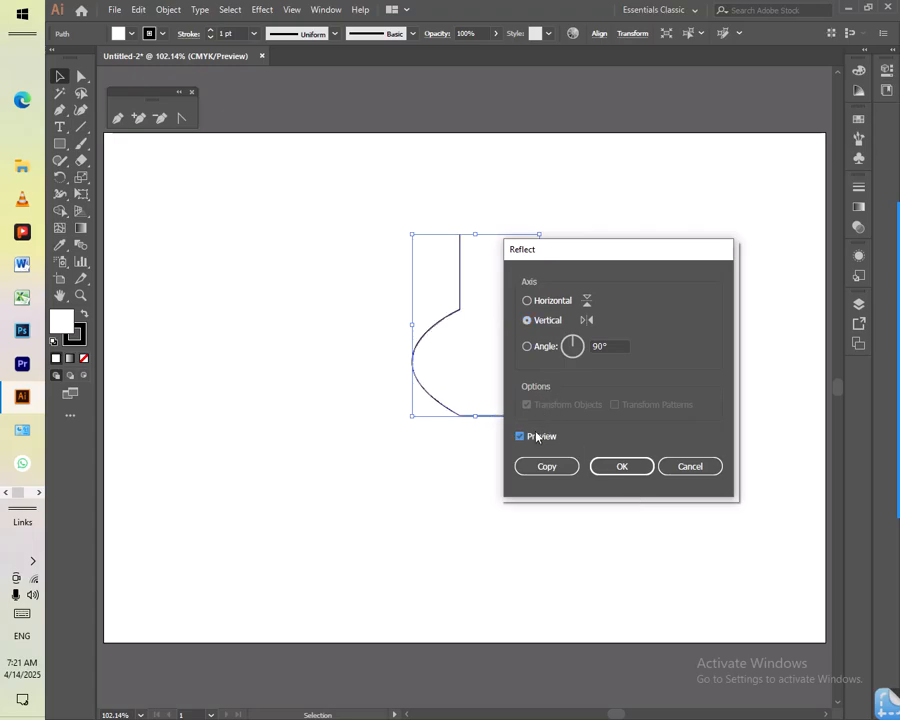
left_click_drag(578, 256, 205, 227)
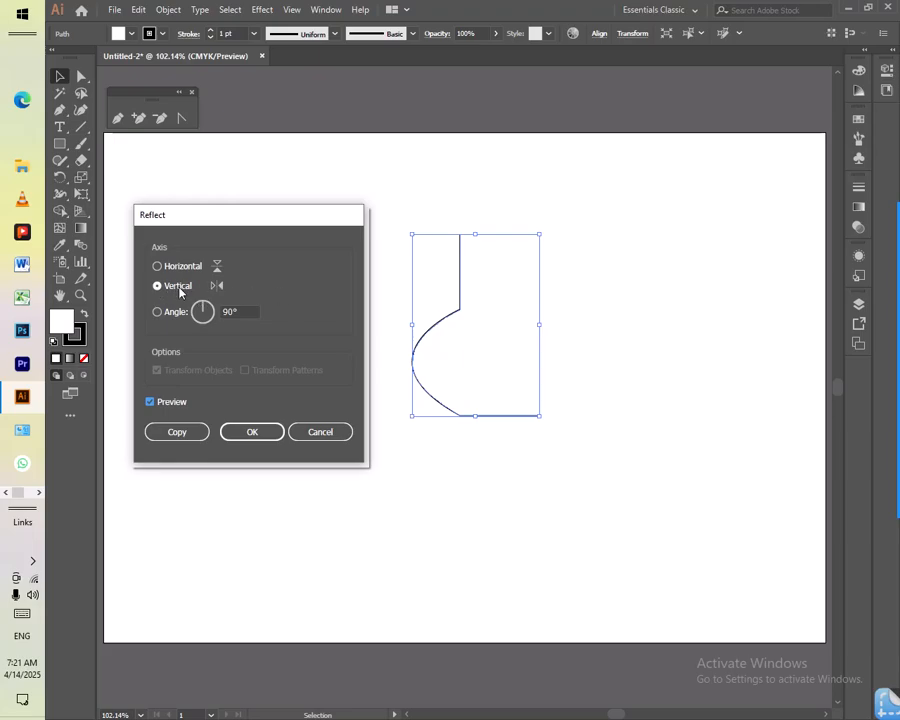
Compare the original half outline with previews of its reflection across the vertical and horizontal axes
left_click(182, 405)
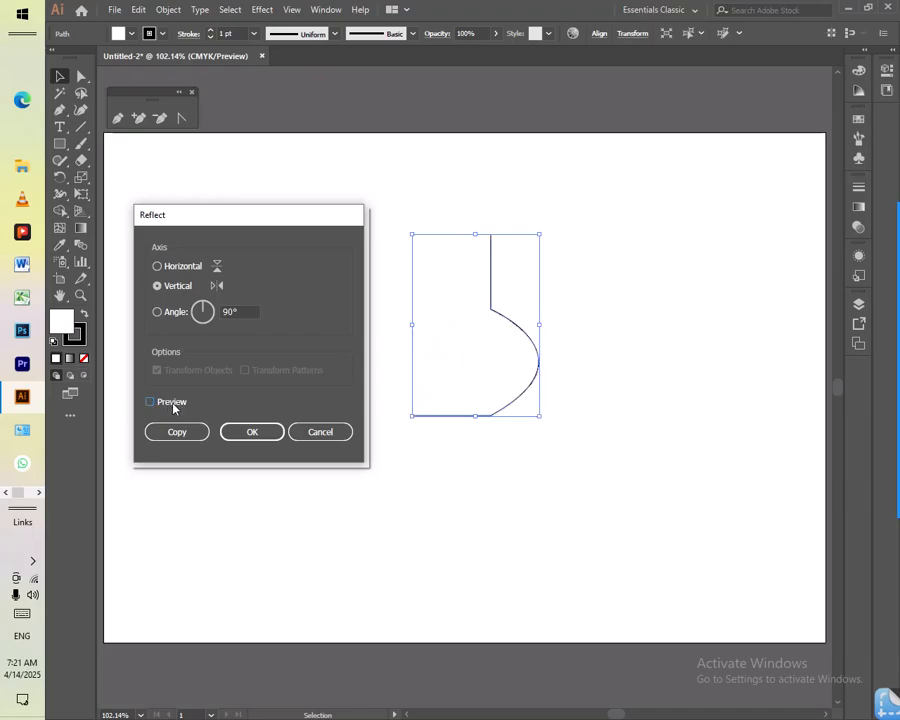
left_click(174, 406)
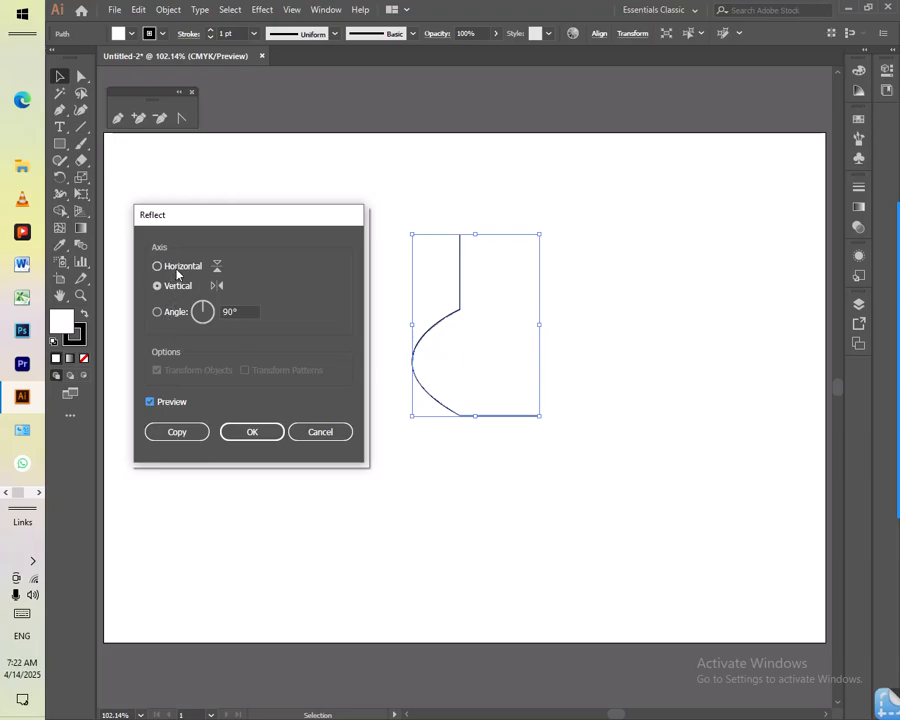
left_click(180, 267)
left_click(166, 403)
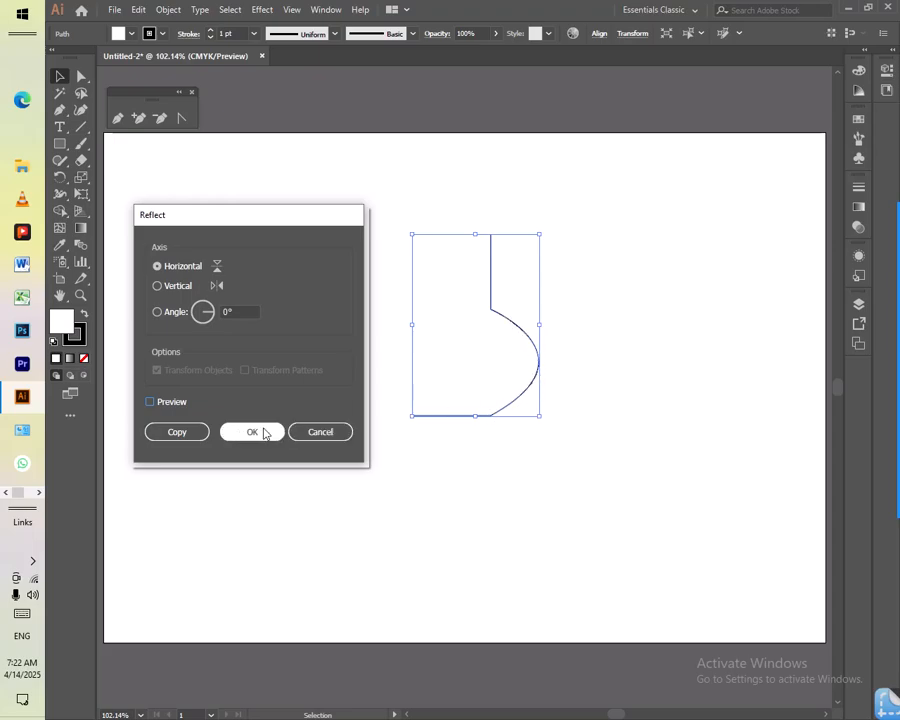
left_click(172, 402)
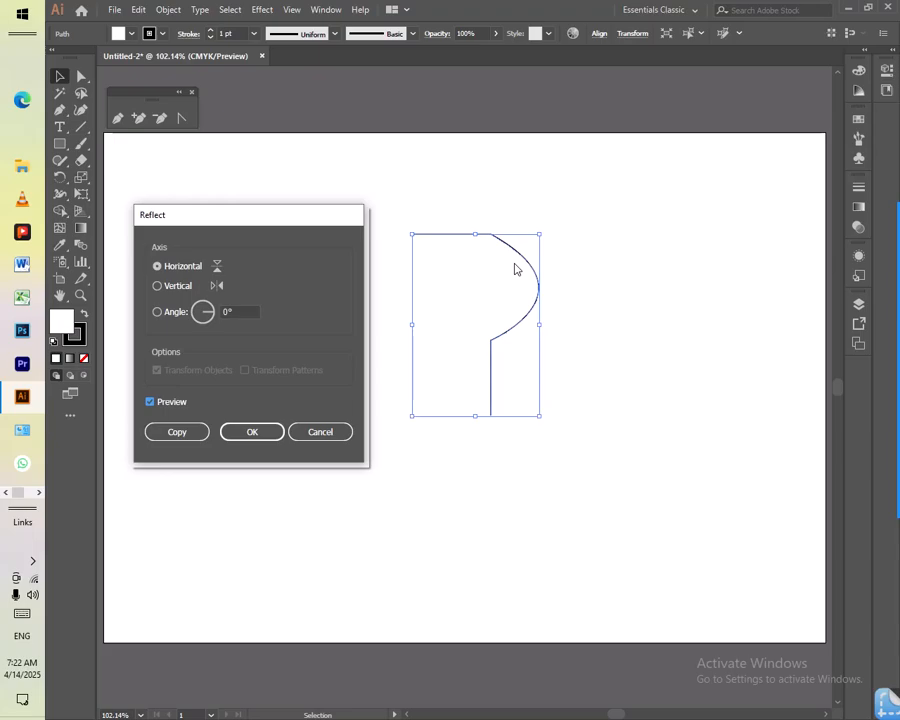
left_click(172, 289)
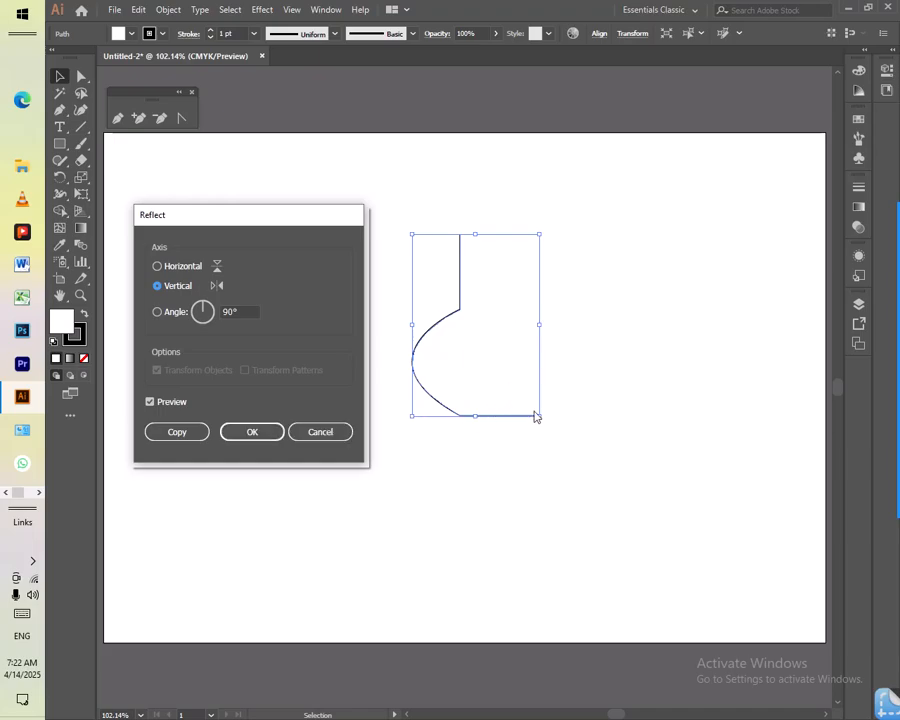
Apply the vertical-axis reflection to the original outline without copying it, and undo that reflection
left_click(252, 432)
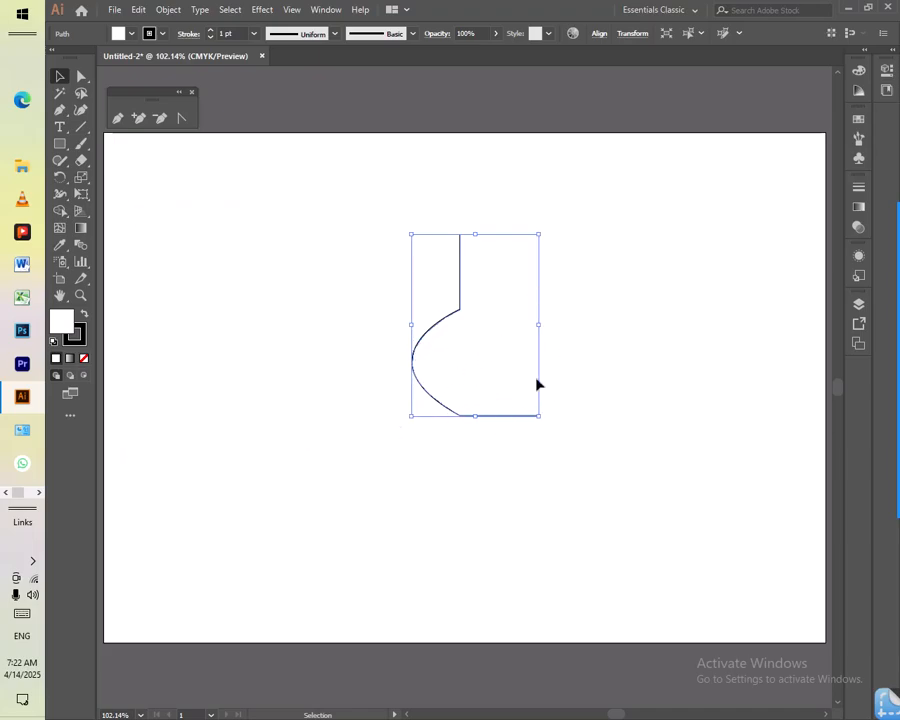
left_click(599, 404)
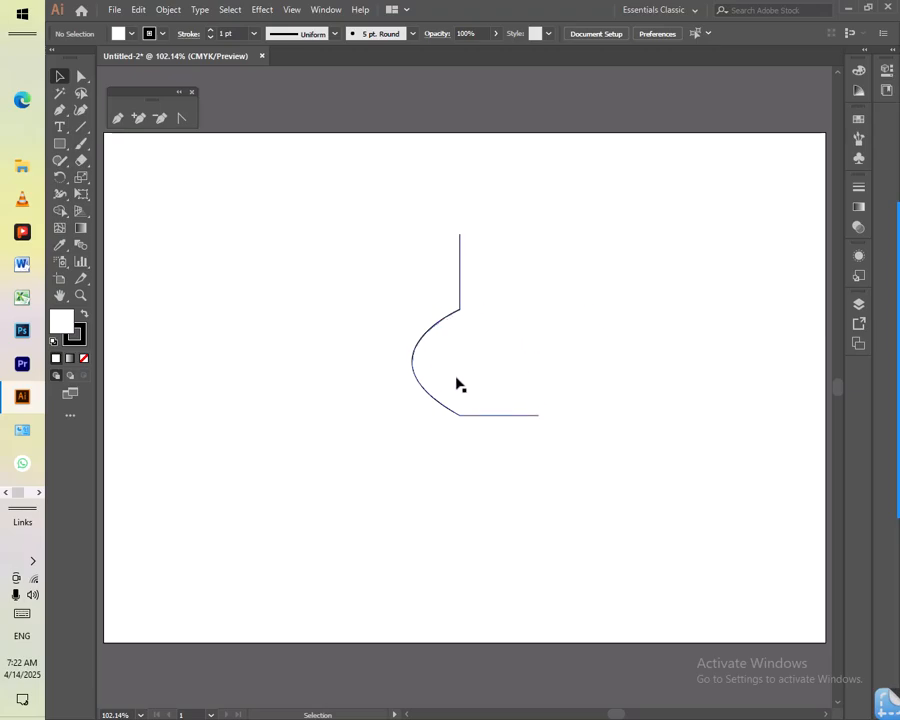
key("a")
key("ctrl+z")
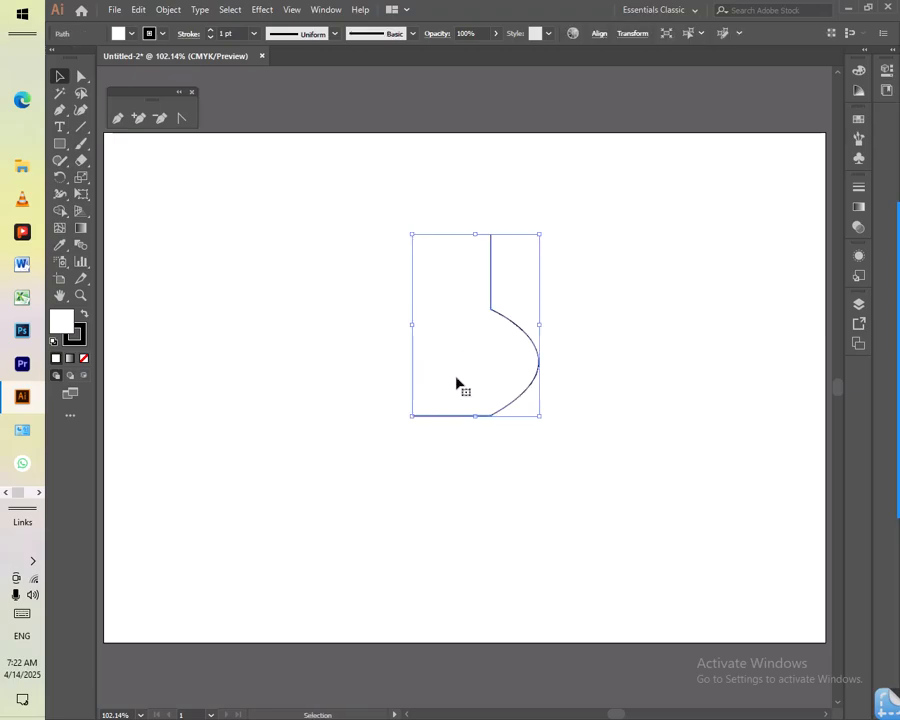
Try a Reflect copy of the half outline across the vertical axis, toggling the preview before making the copy
right_click(524, 338)
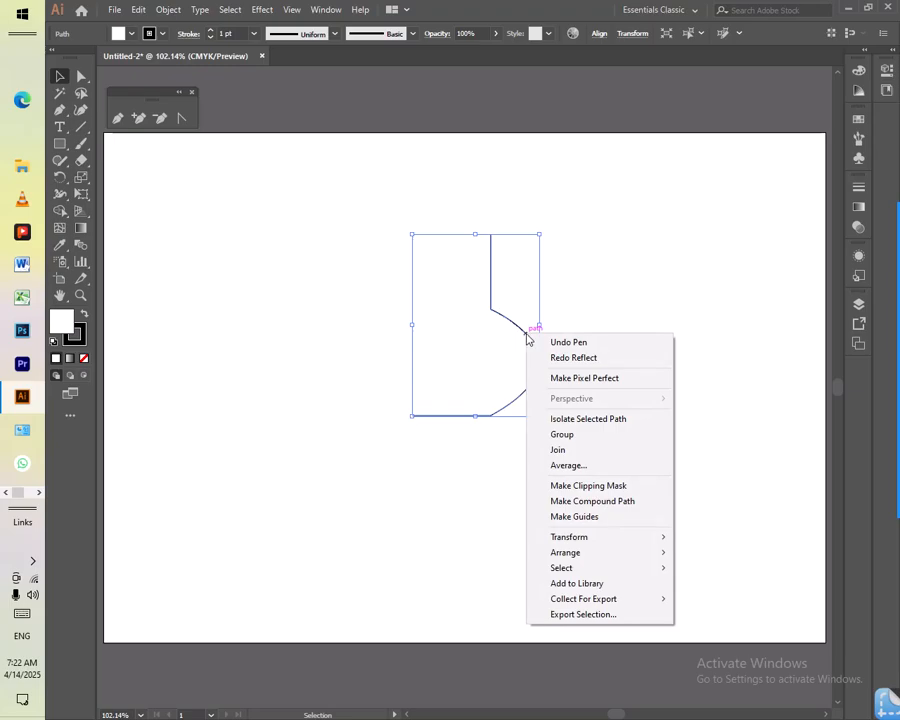
mouse_move(572, 542)
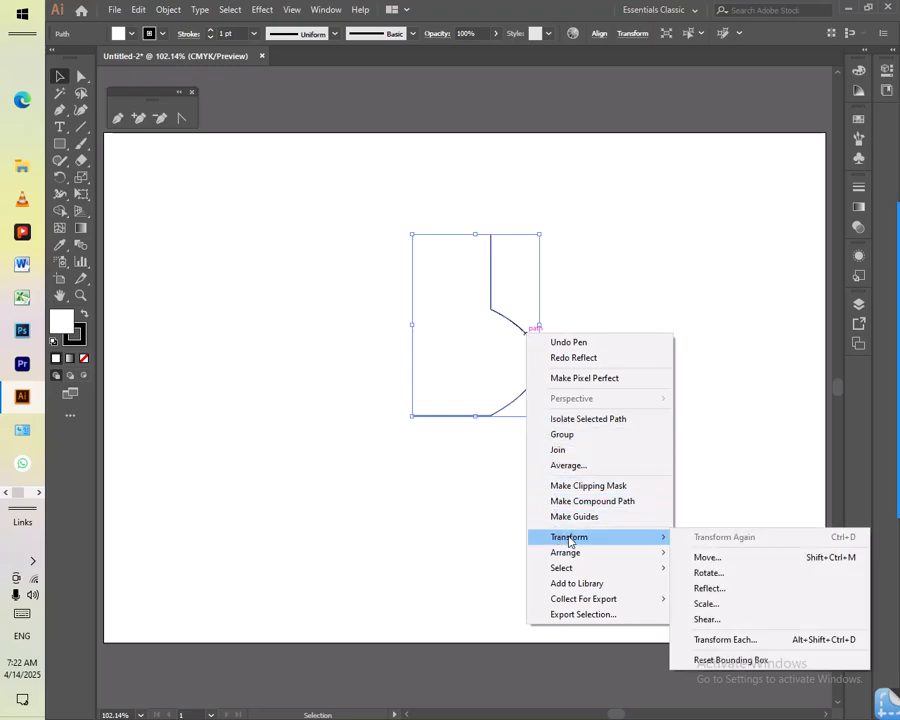
left_click(707, 589)
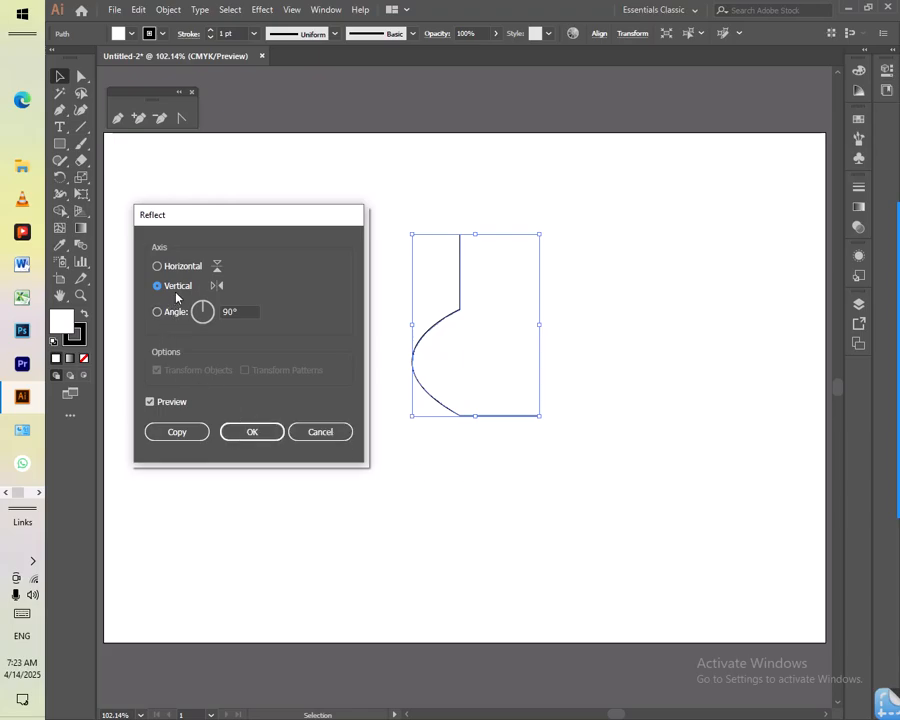
left_click(171, 403)
left_click(171, 403)
left_click(180, 434)
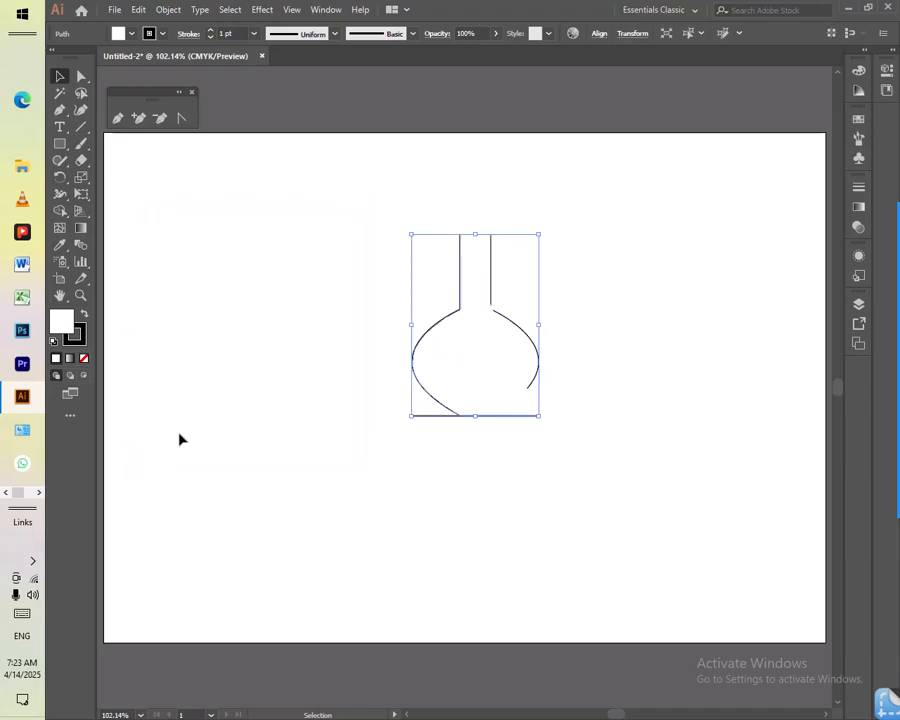
left_click(588, 497)
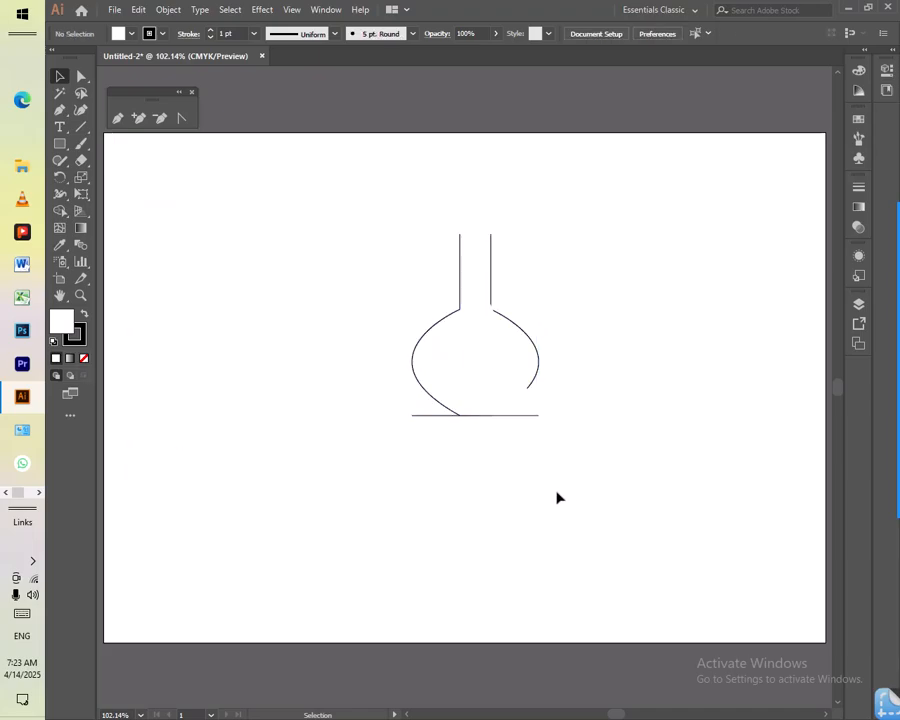
Undo the reflected copy so only the original half outline remains, and clear the selection
left_click(529, 415)
left_click(520, 423)
key("a")
key("ctrl+z")
key("v")
left_click(516, 496)
Reselect the half outline and create a mirrored copy of it across the vertical axis
left_click_drag(543, 236, 352, 496)
right_click(525, 332)
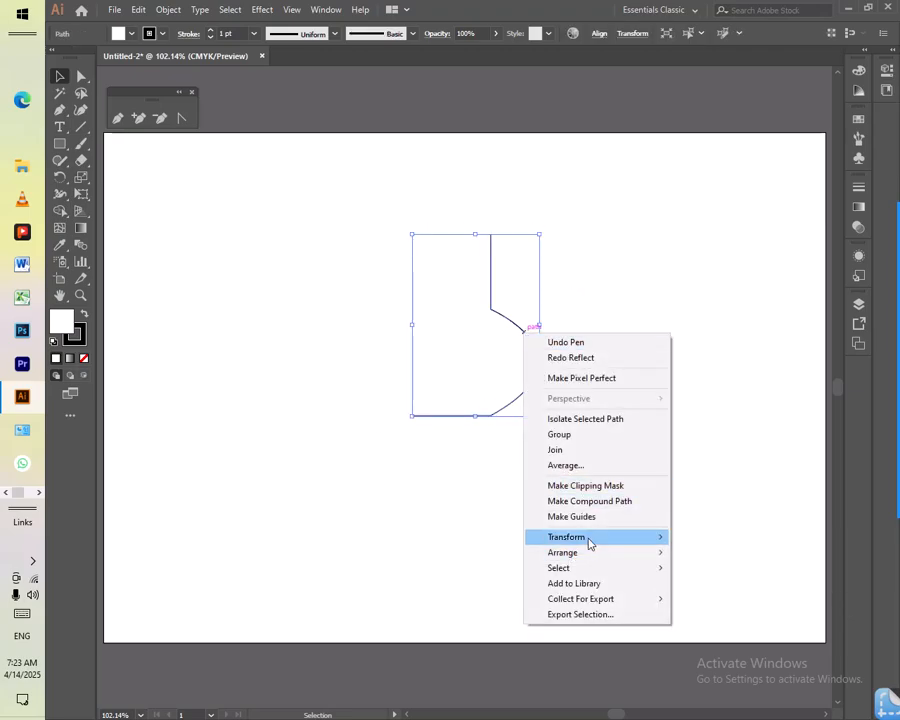
mouse_move(591, 542)
left_click(761, 589)
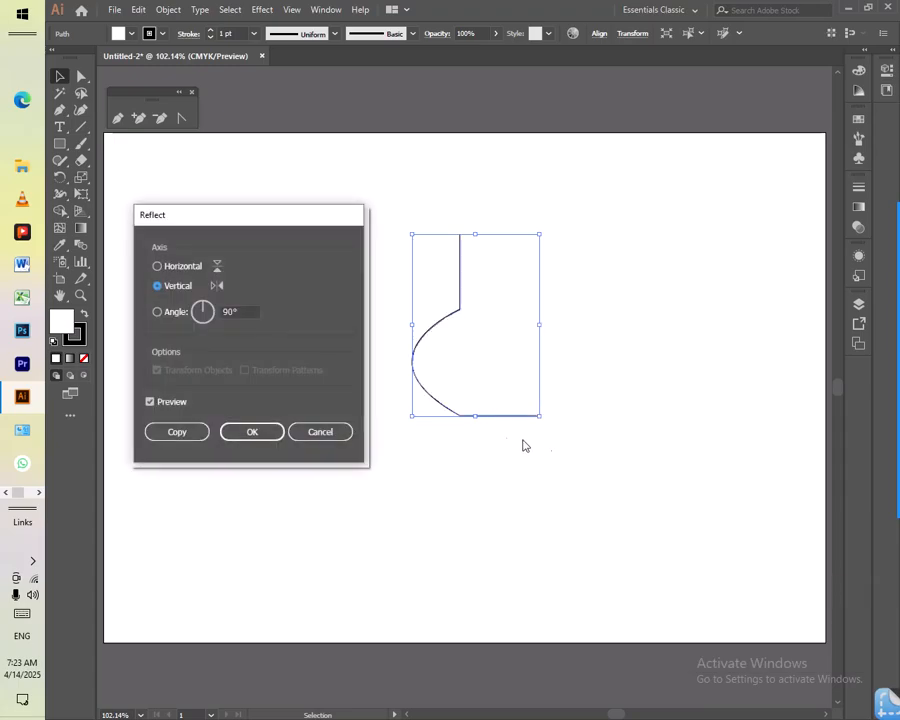
left_click(170, 404)
left_click(170, 404)
left_click(180, 432)
left_click(497, 512)
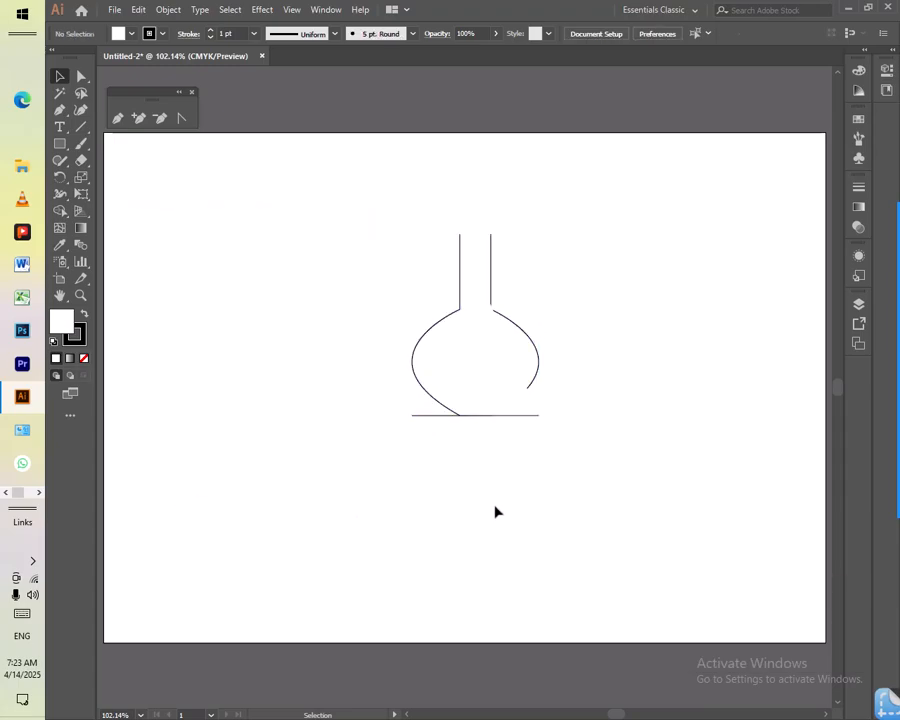
Select both halves of the flask shape and join them across the open top of the neck
left_click_drag(366, 226, 482, 418)
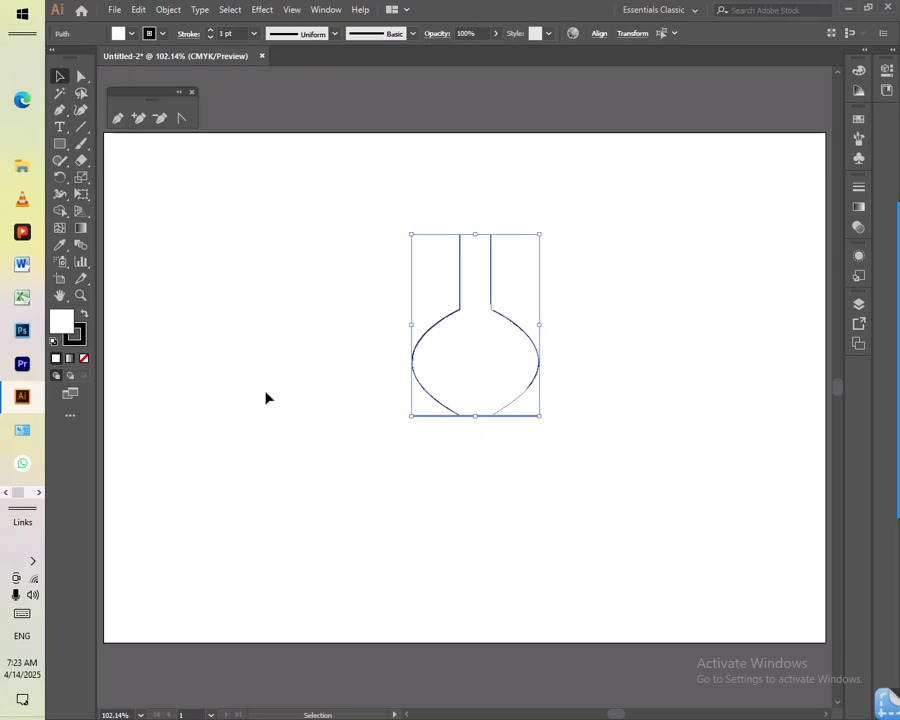
right_click(505, 411)
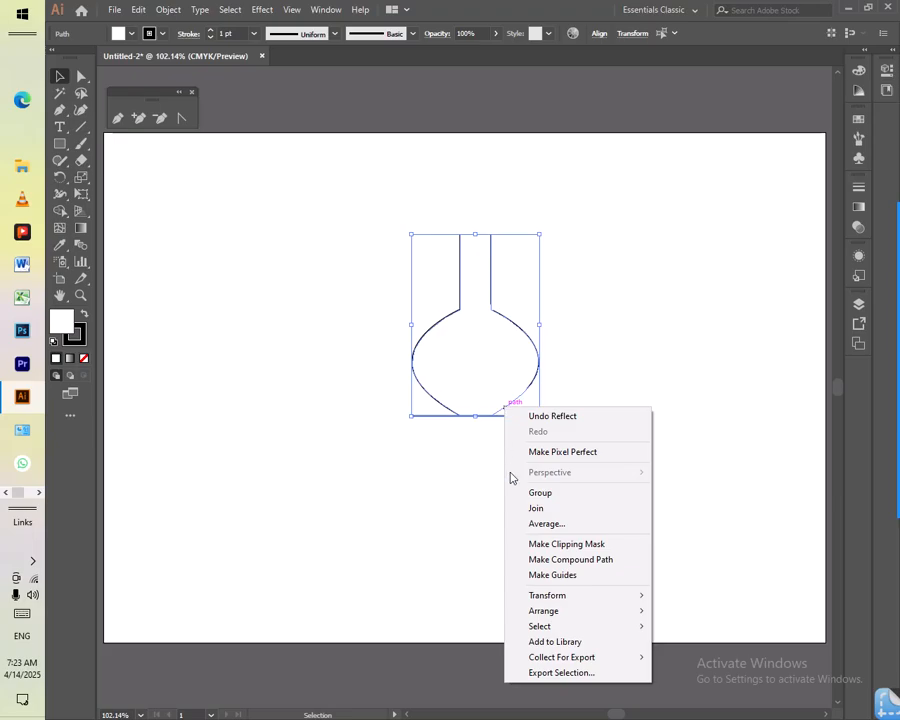
left_click(530, 512)
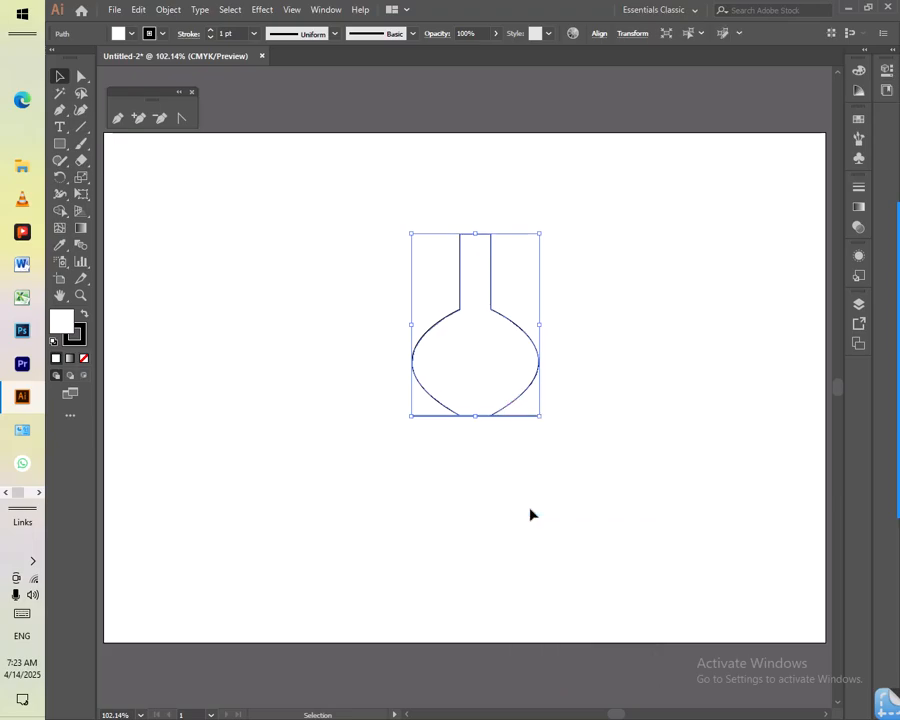
left_click(506, 500)
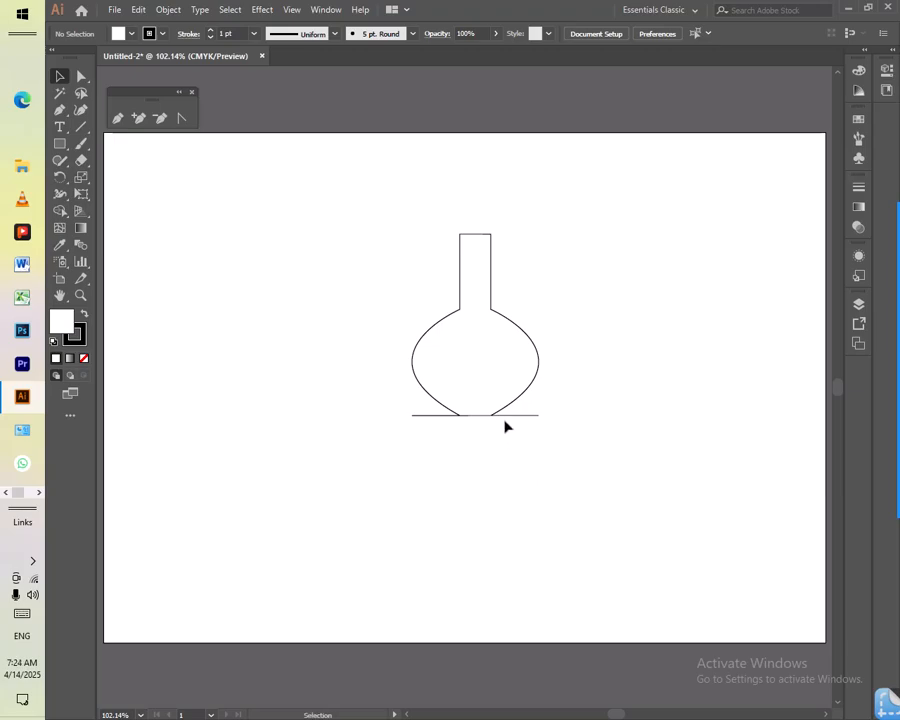
left_click_drag(320, 200, 578, 485)
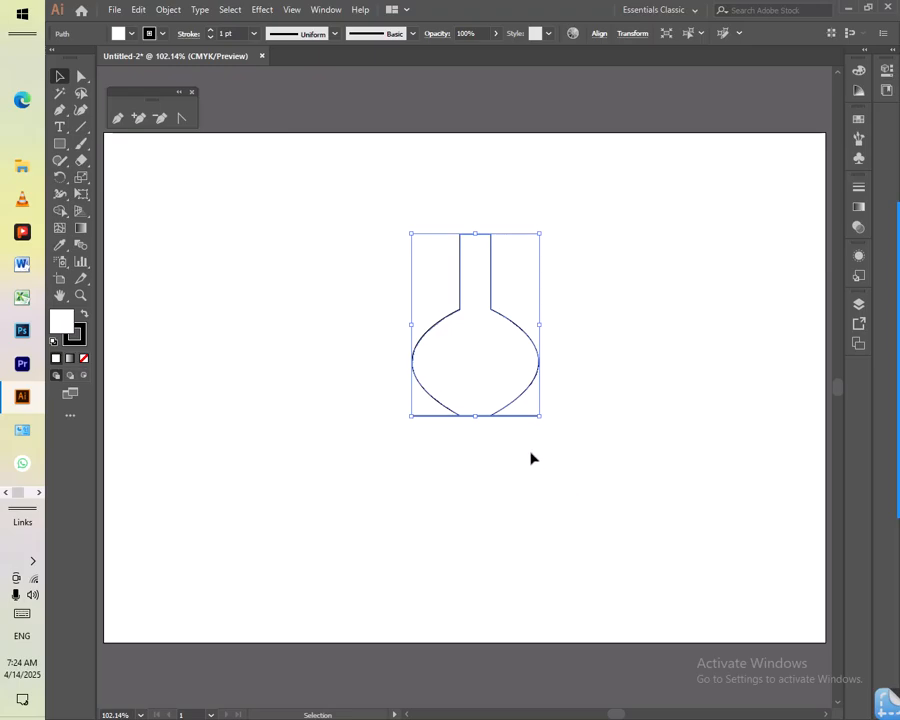
left_click(331, 10)
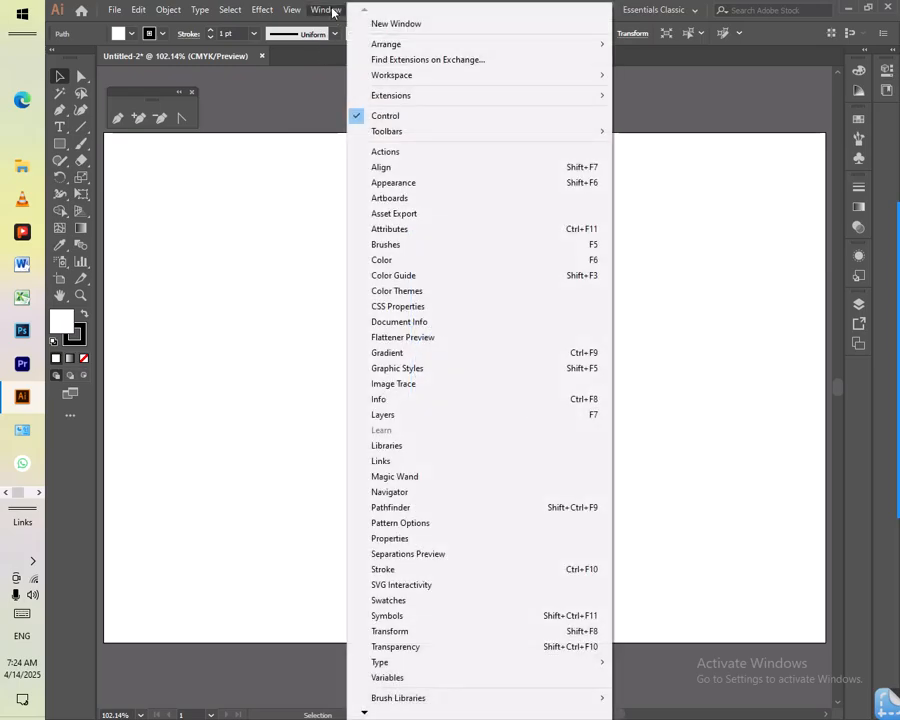
left_click(446, 508)
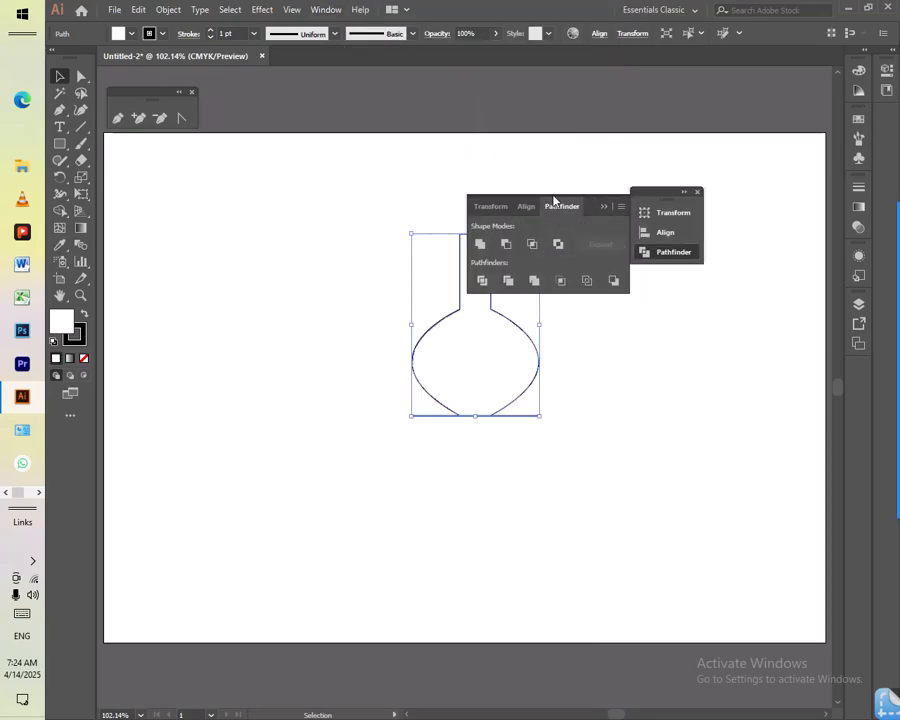
left_click(697, 192)
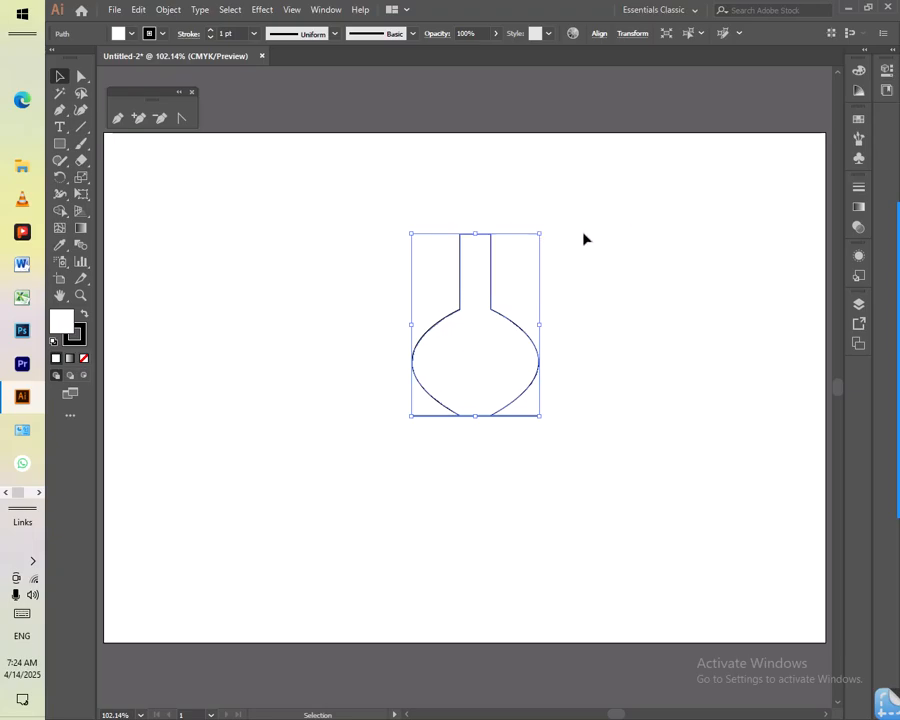
Unite the two flask halves into one closed shape with Pathfinder, including the flat base between them
left_click(325, 10)
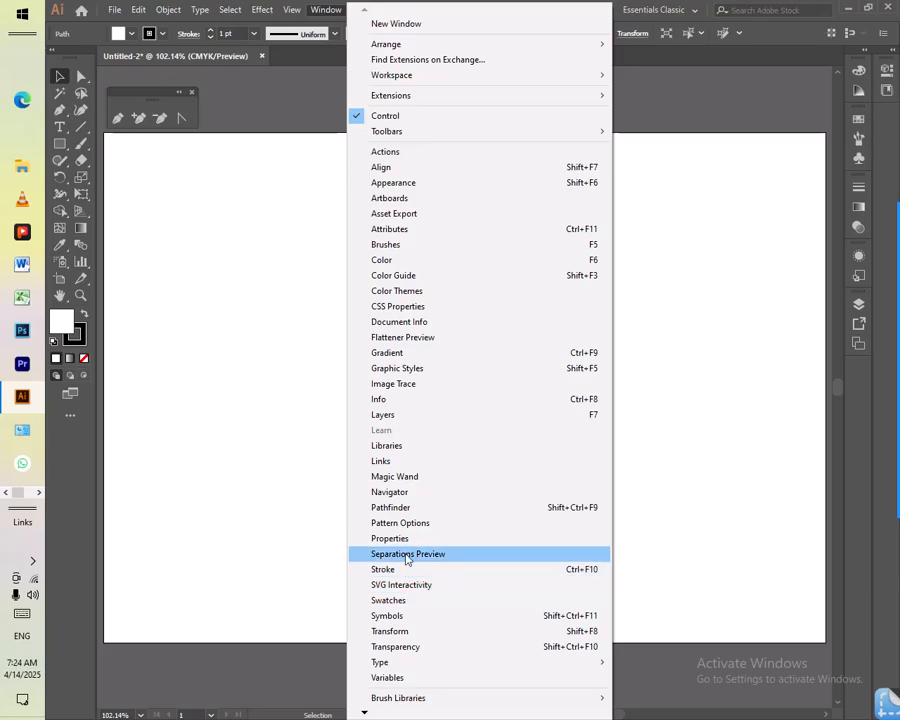
left_click(410, 507)
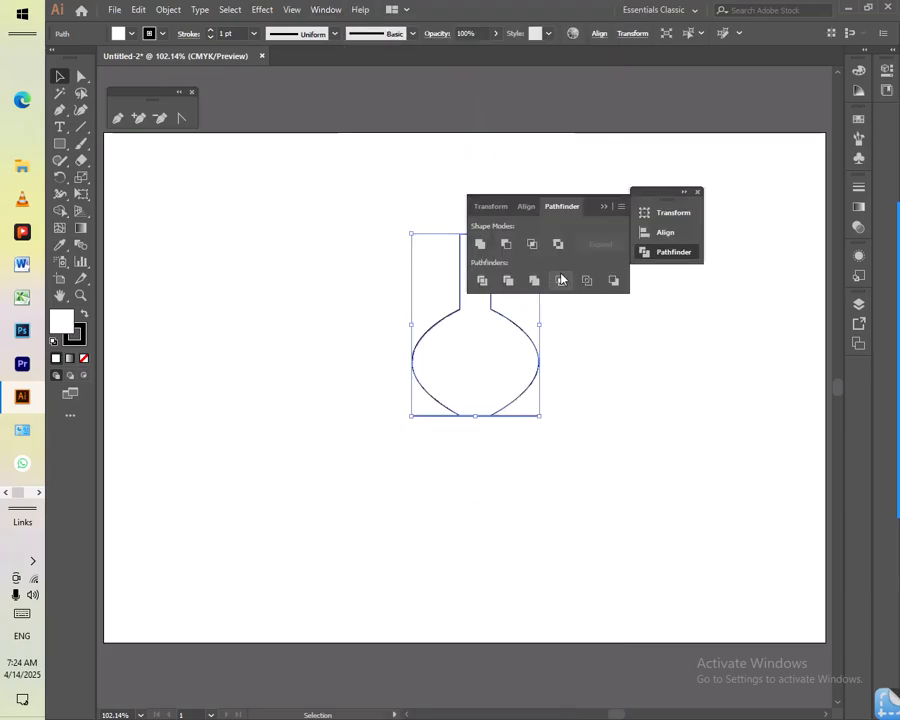
left_click(509, 196)
left_click_drag(661, 197, 739, 237)
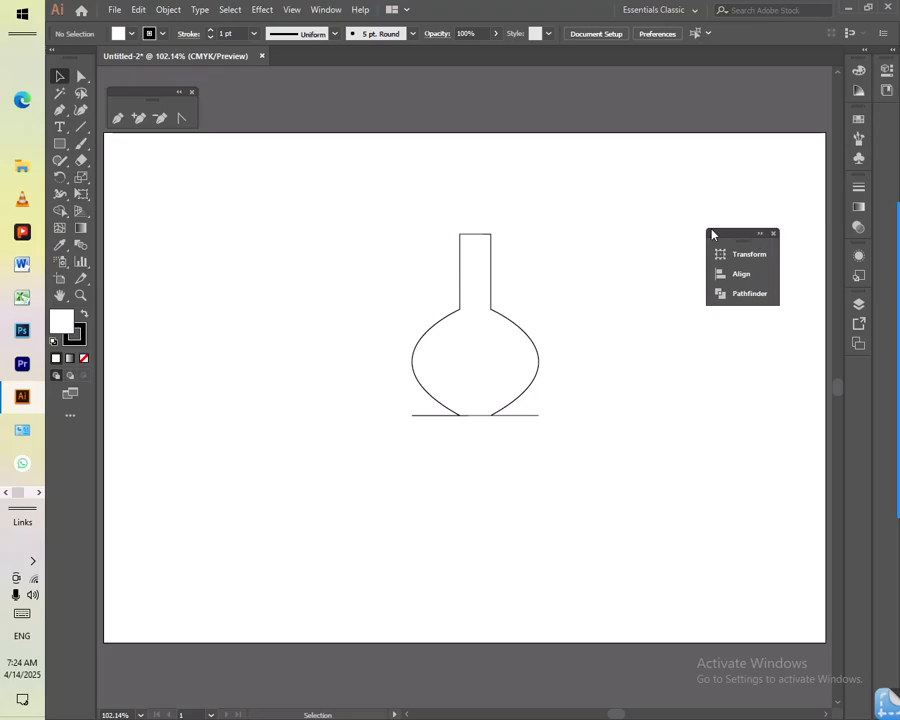
left_click(749, 294)
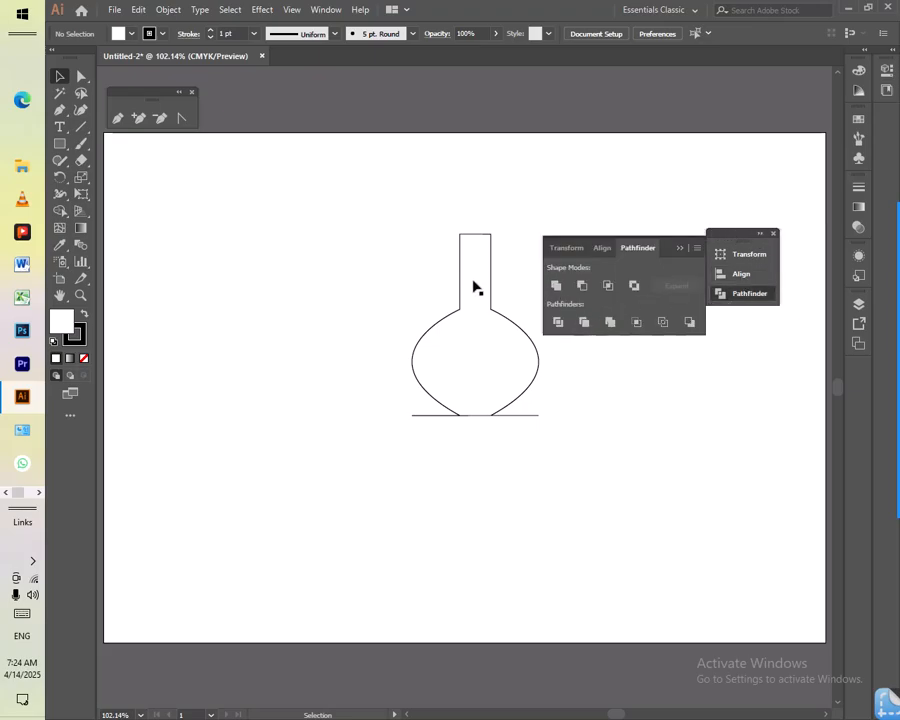
left_click_drag(441, 231, 522, 421)
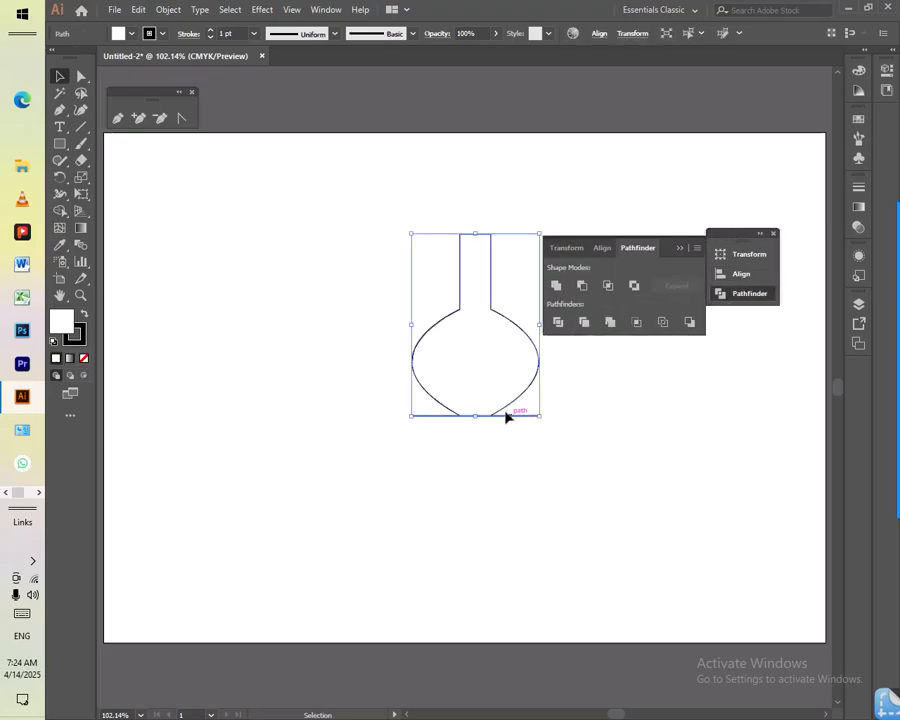
left_click(556, 288)
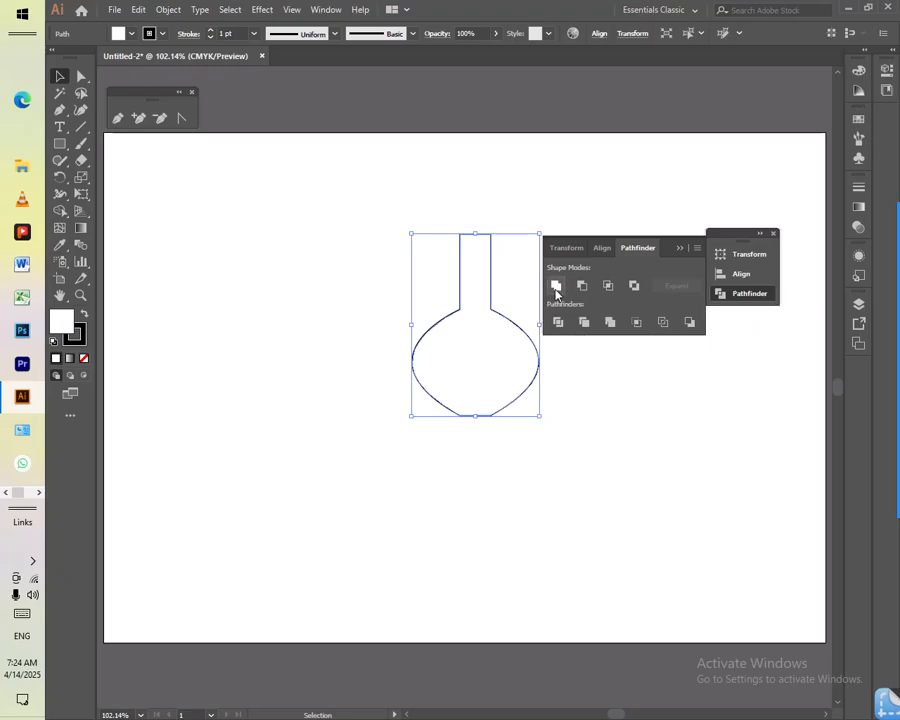
left_click(464, 481)
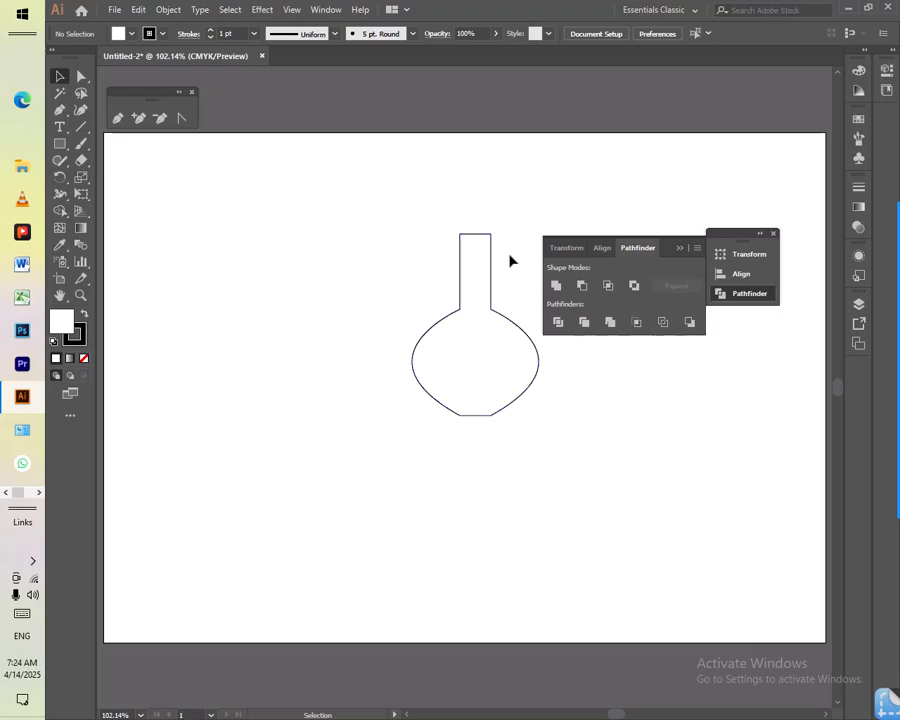
left_click(457, 316)
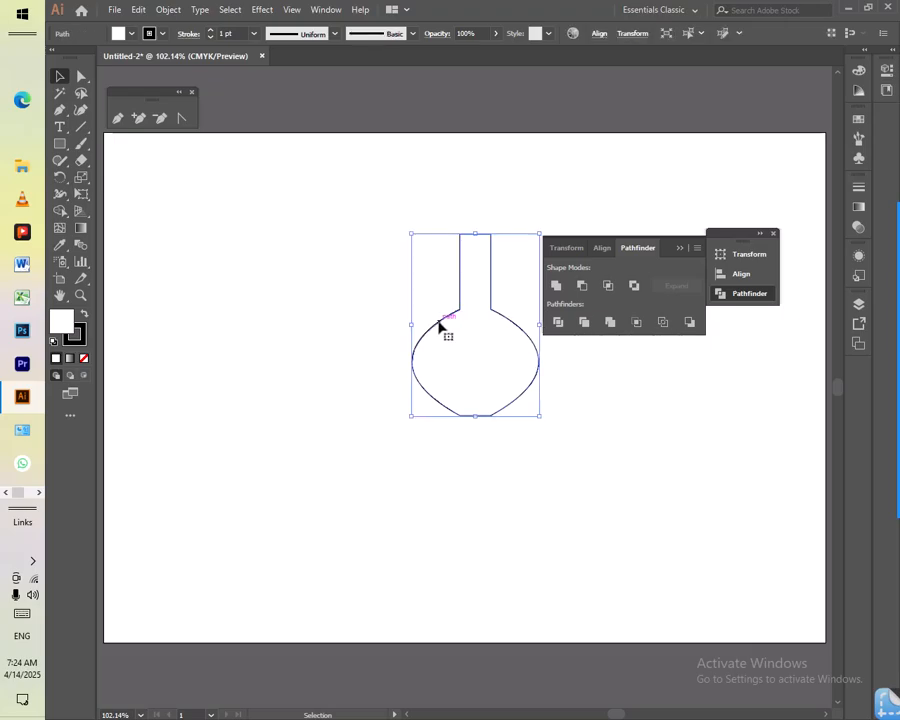
left_click(396, 315)
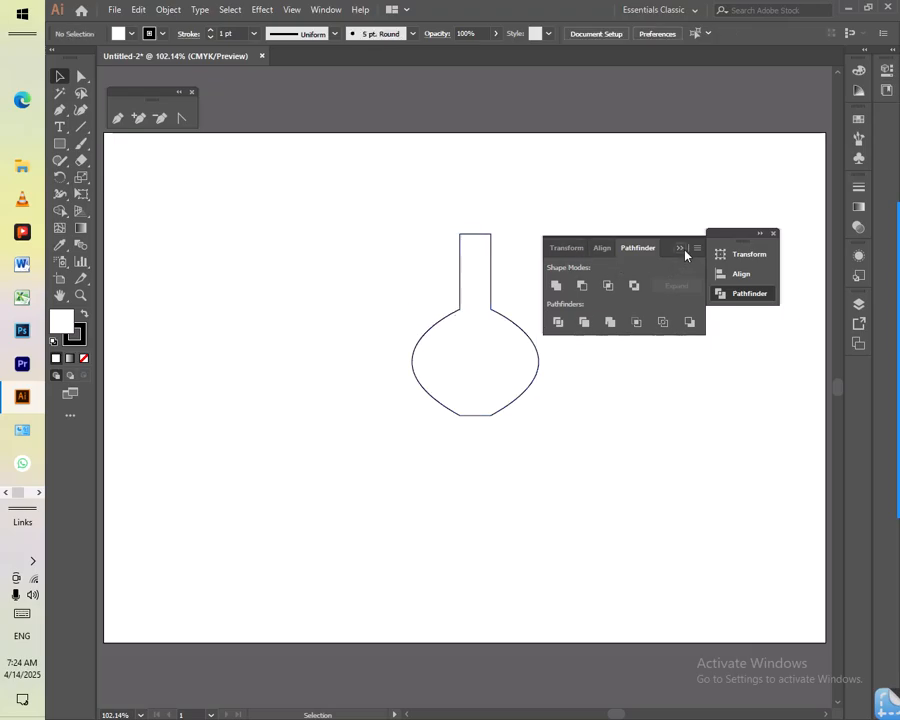
left_click(772, 234)
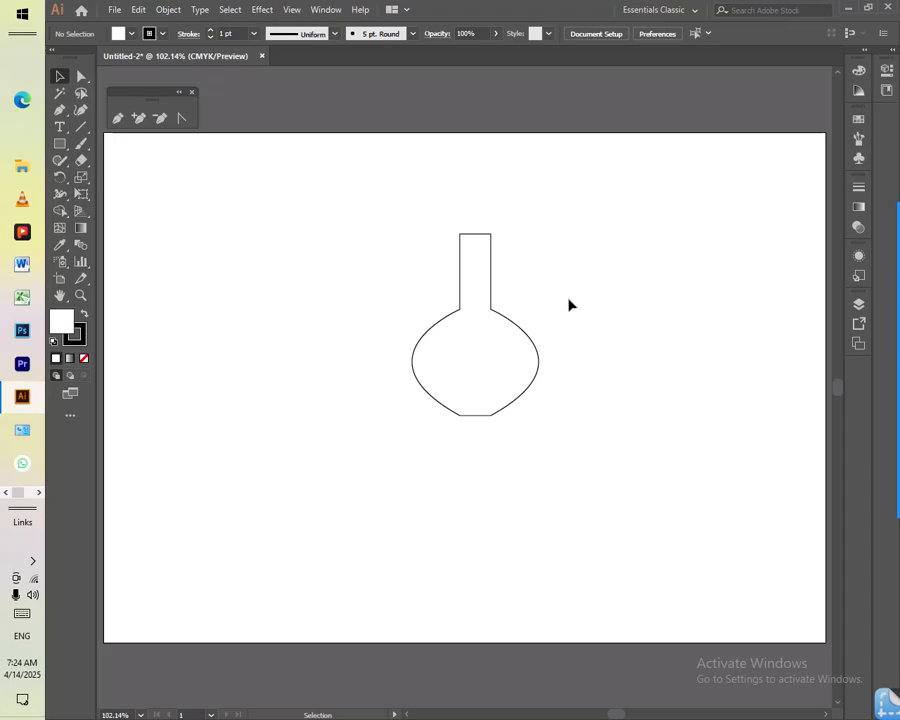
Fill the flask with pure red (FF0000), remove its stroke, and clear the selection
left_click_drag(536, 245, 400, 452)
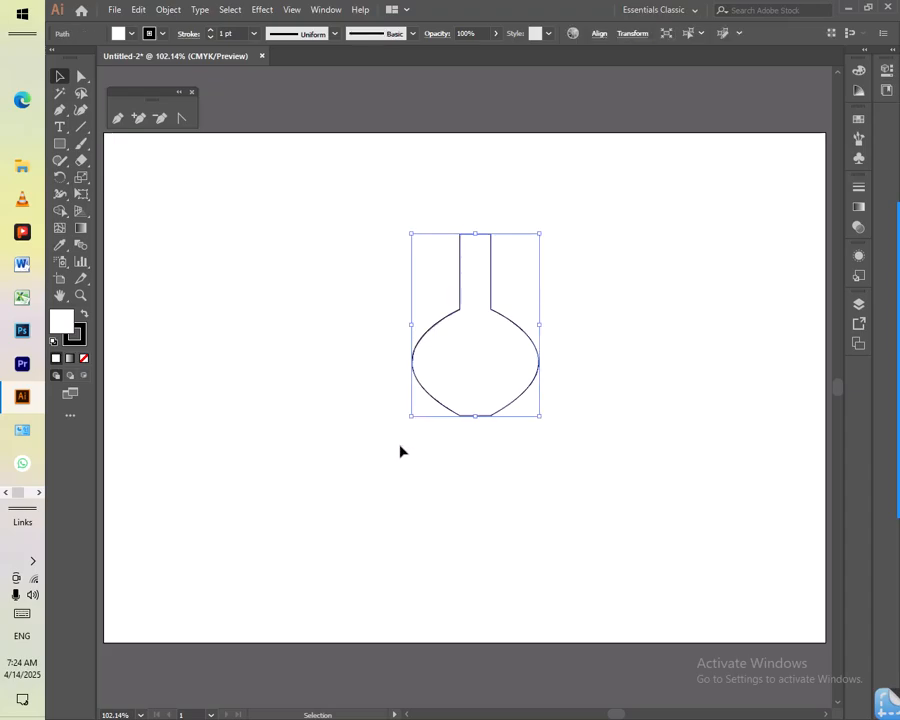
double_click(67, 331)
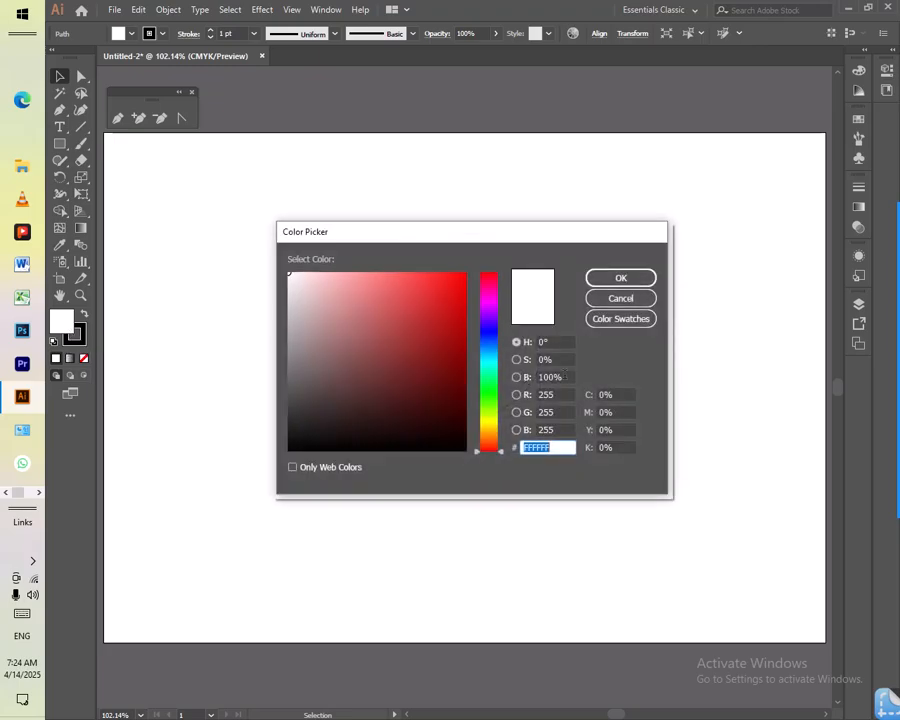
left_click(464, 274)
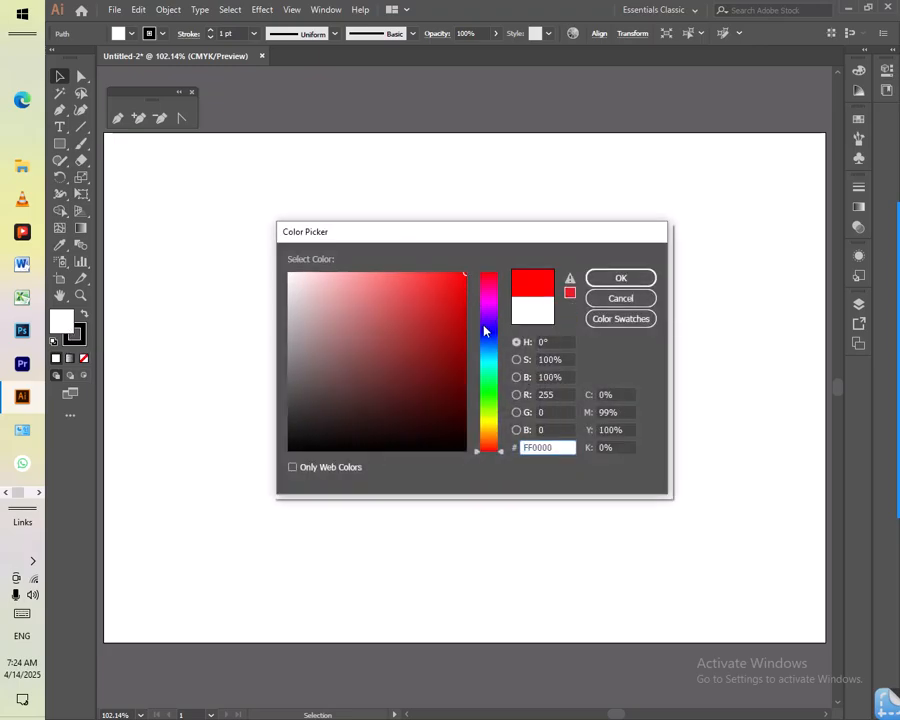
left_click(621, 279)
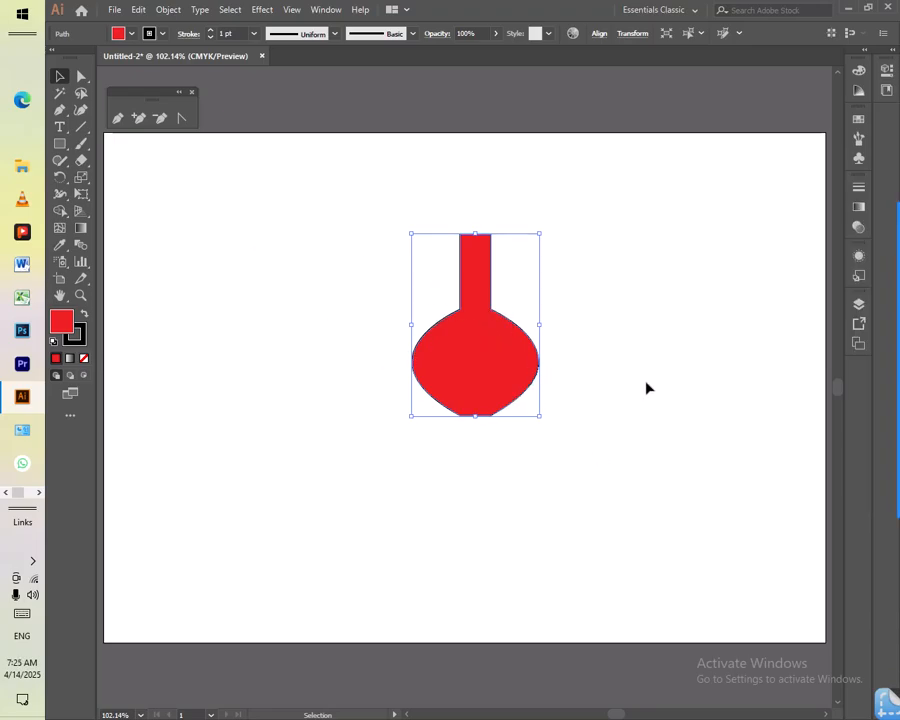
left_click(76, 336)
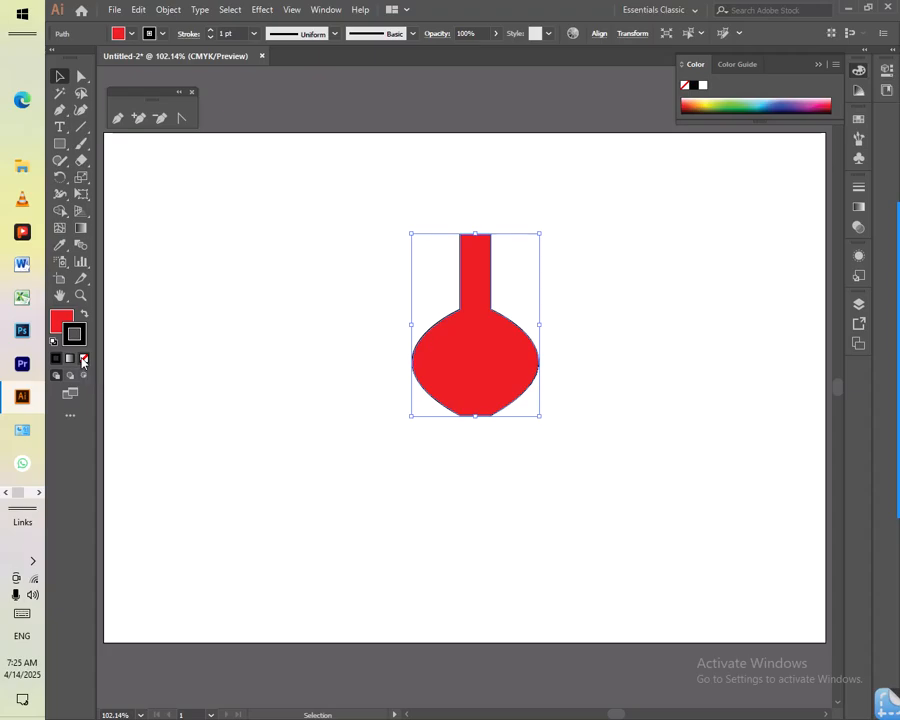
left_click(83, 359)
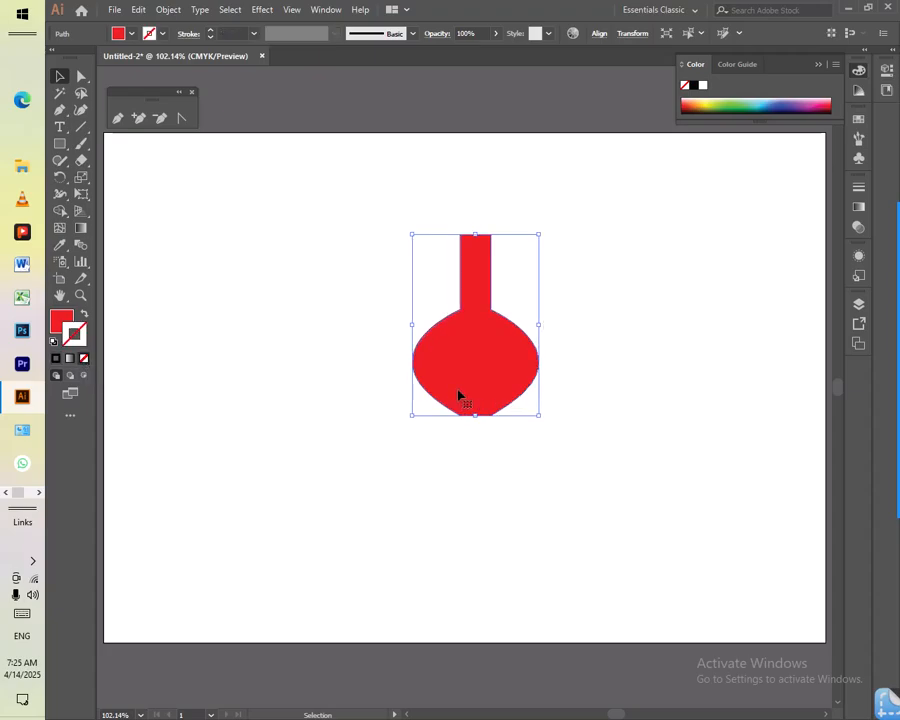
left_click(580, 348)
Enlarge the flask and duplicate it horizontally to make a row of three evenly spaced flasks across the artboard
left_click(486, 347)
left_click_drag(478, 365, 405, 356)
left_click_drag(466, 405, 504, 462)
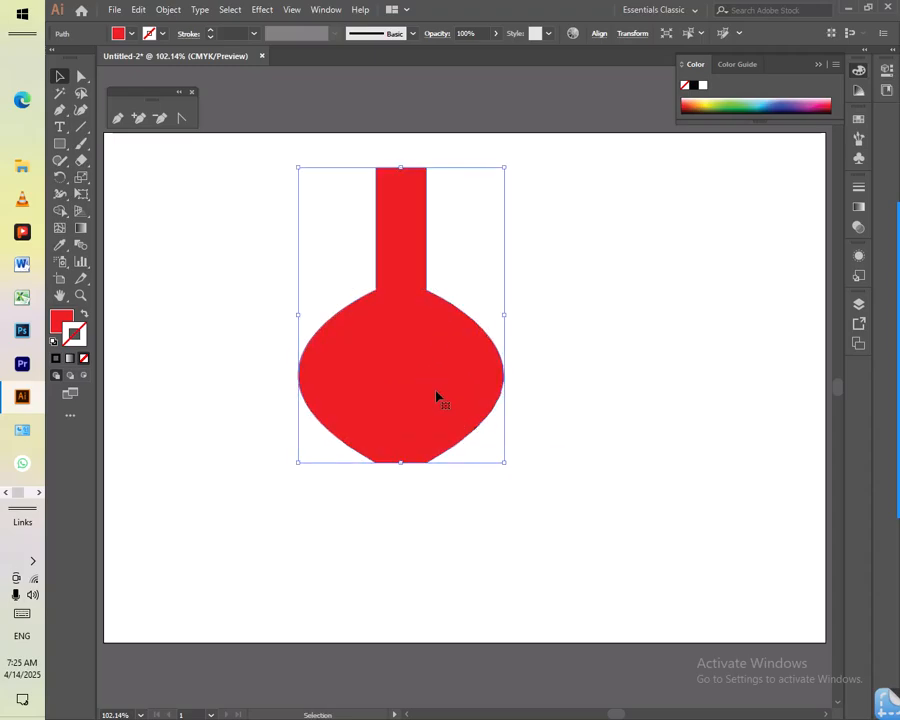
left_click_drag(425, 376, 687, 397)
key("shift")
Recolour the middle flask with the yellow fill EDF906
left_click(404, 378)
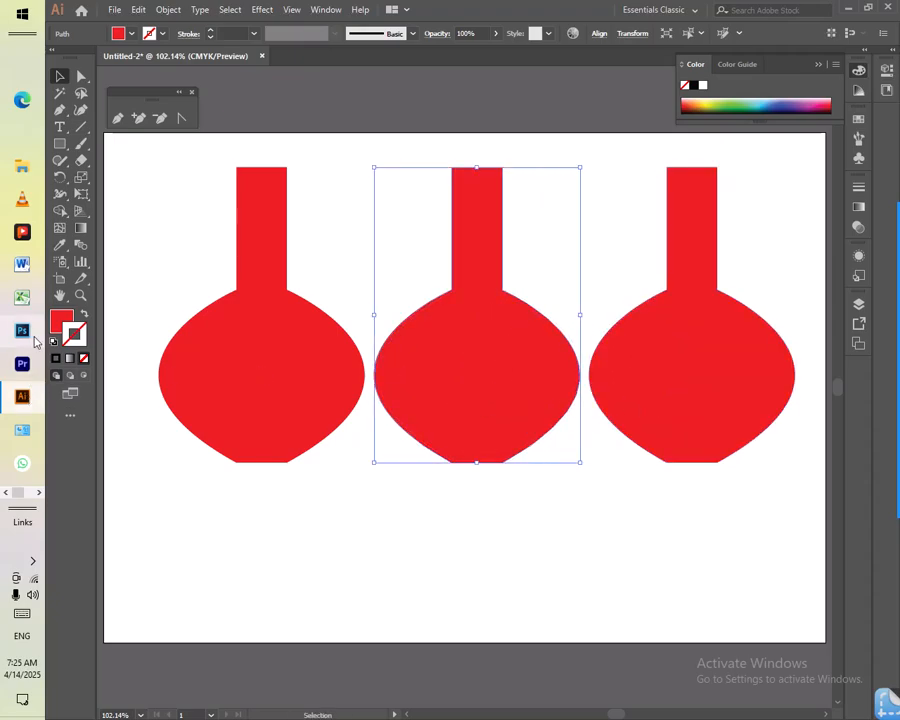
double_click(61, 320)
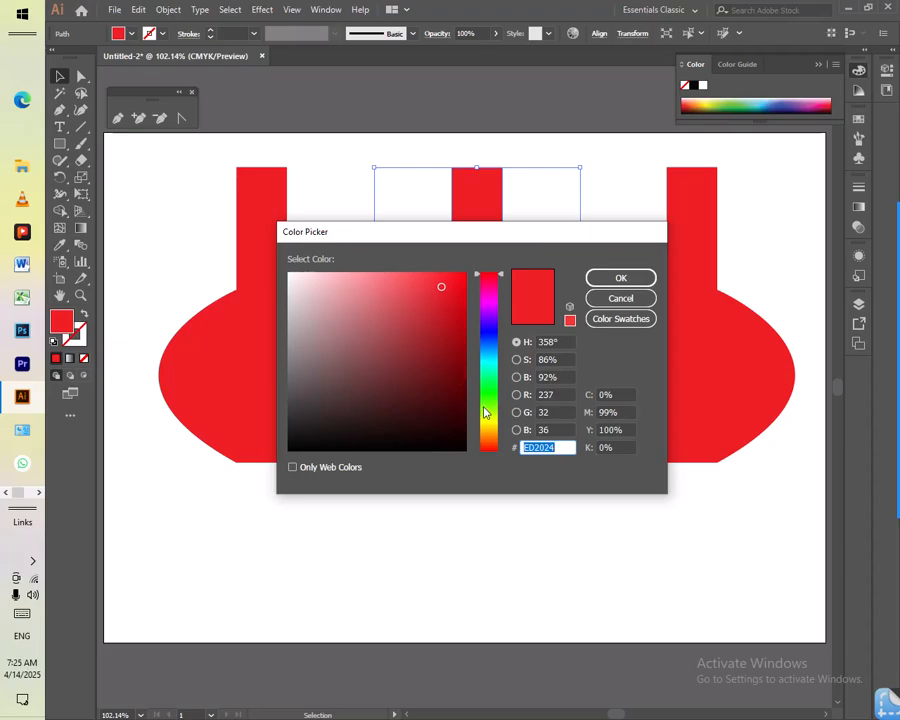
left_click(487, 421)
left_click(463, 276)
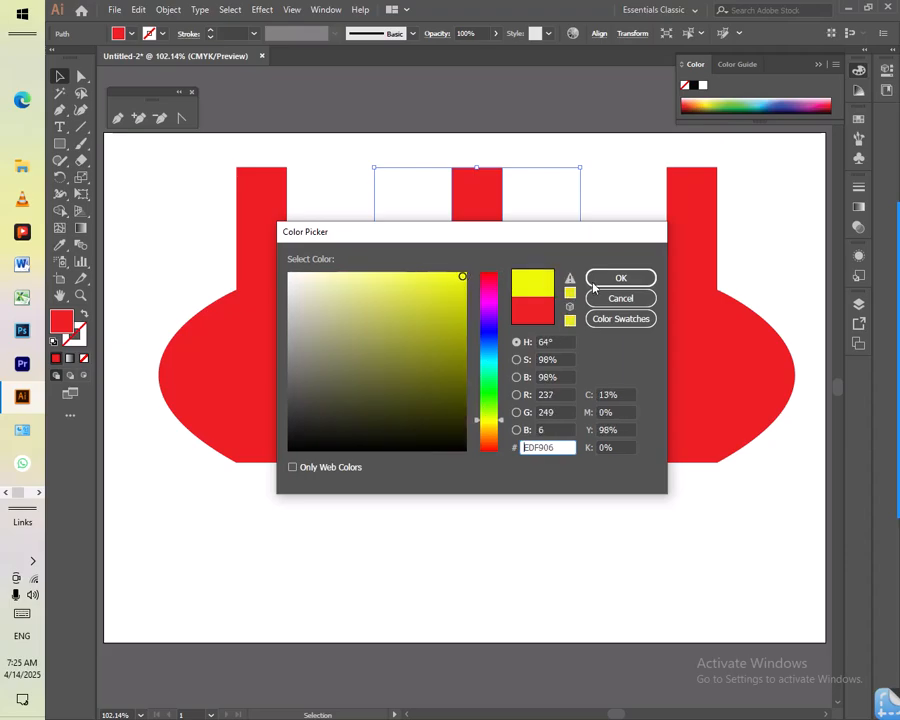
key("Return")
left_click(711, 374)
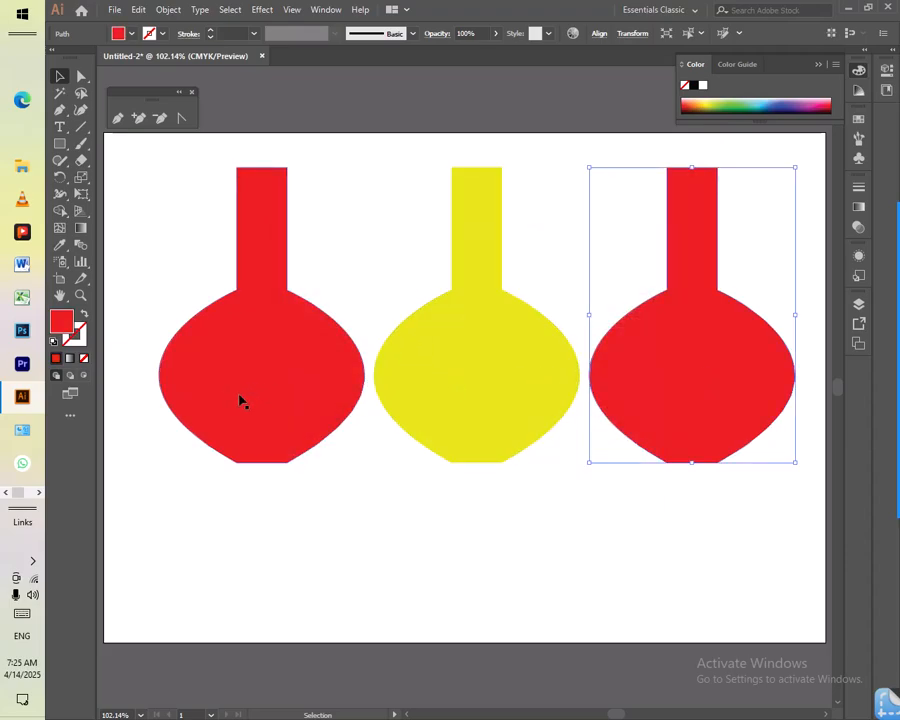
left_click(240, 397)
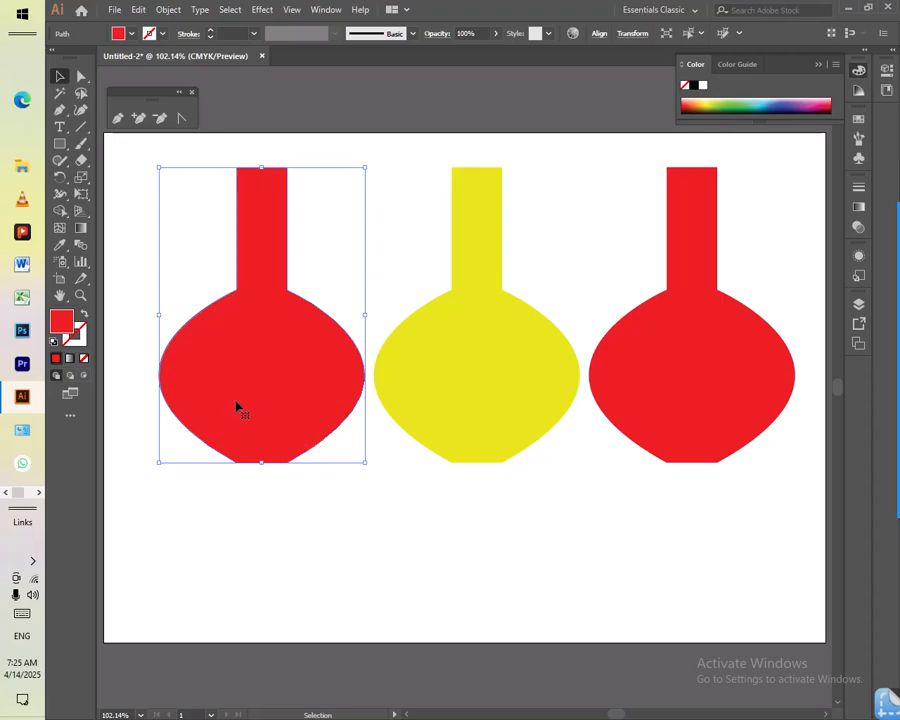
left_click(674, 406)
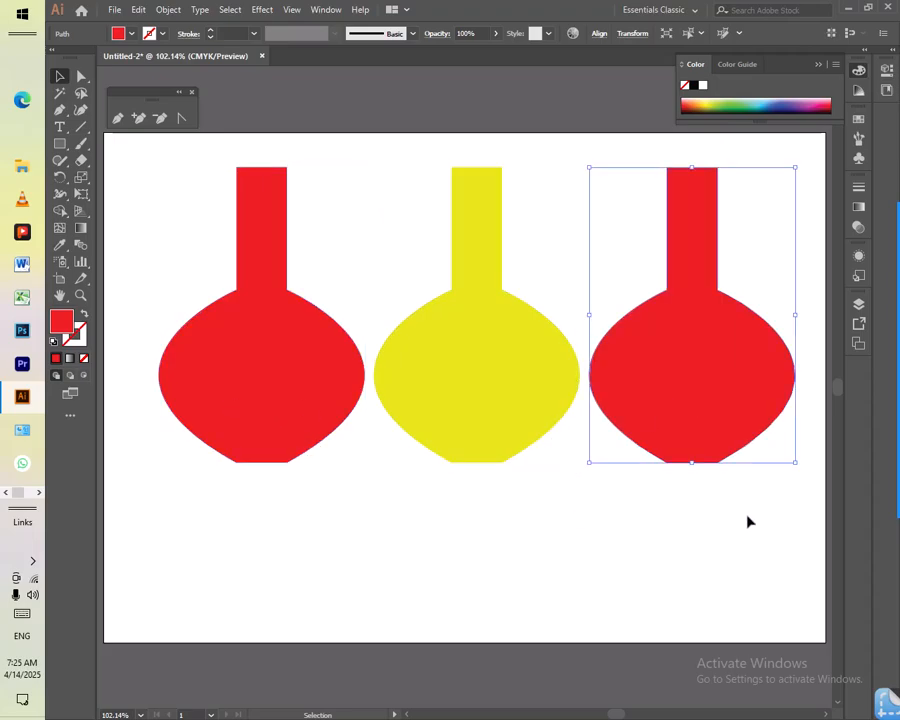
left_click_drag(743, 547, 245, 247)
Create a new blank document with the default settings and fit its artboard in the window
left_click(115, 10)
left_click(166, 28)
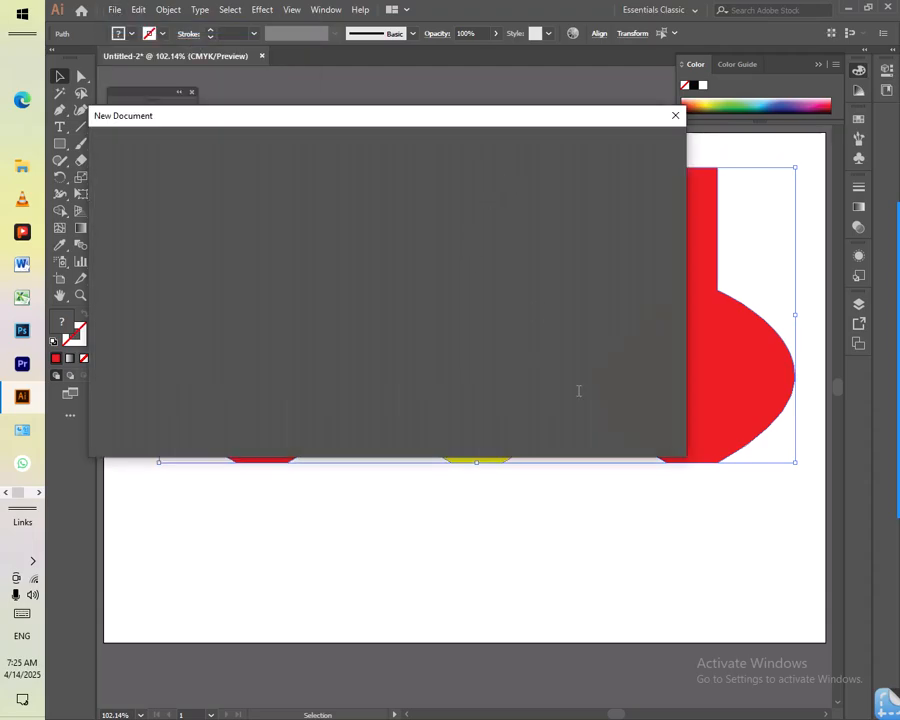
left_click(584, 434)
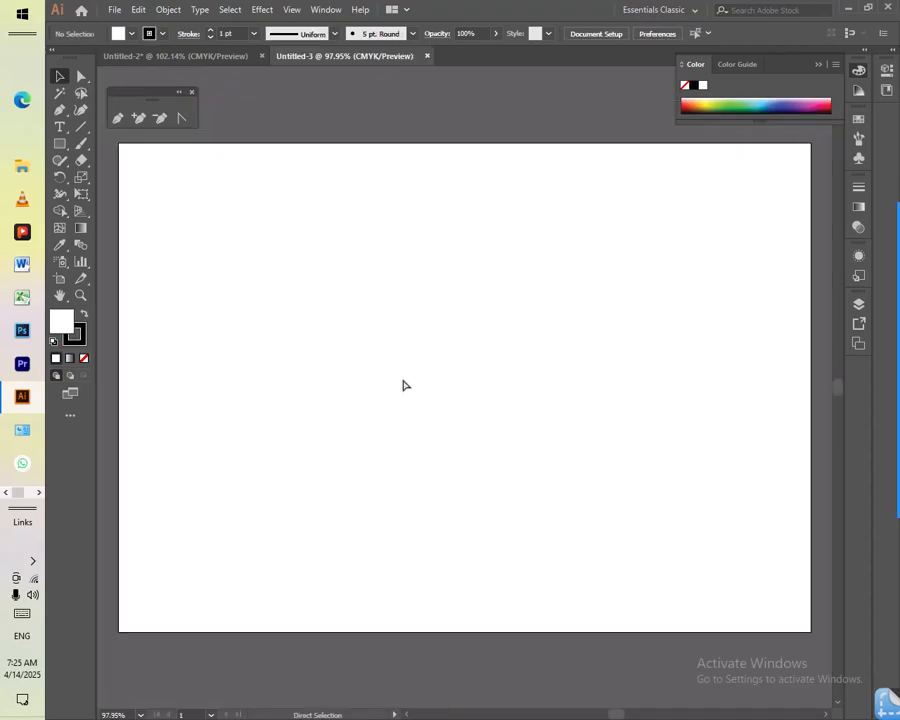
key("ctrl+0")
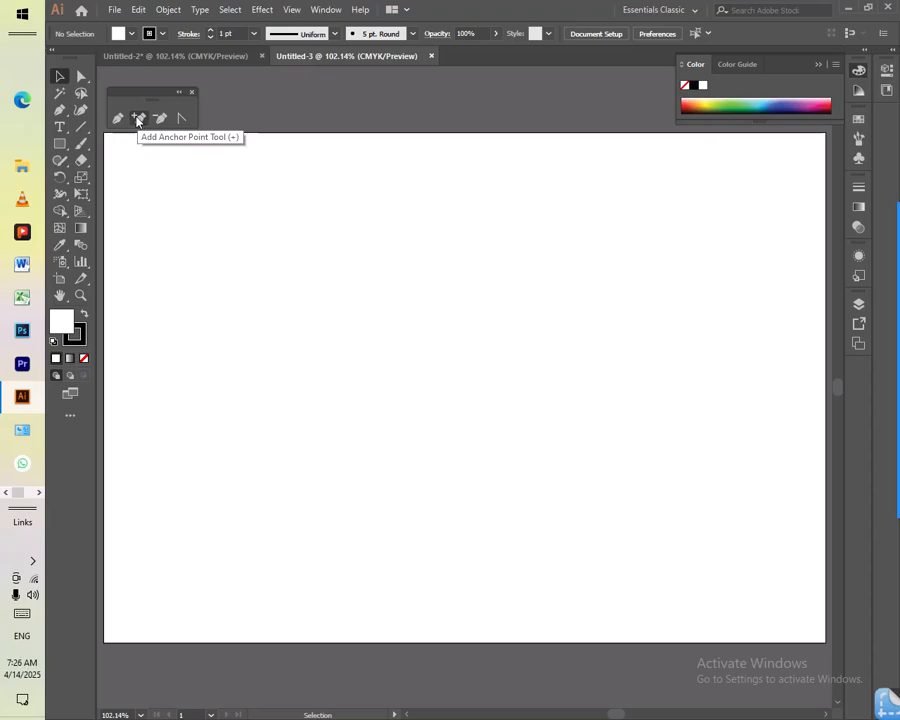
Draw a wide rectangle on the upper half of the artboard and remove its fill, keeping the 1 pt black stroke
left_click(60, 143)
mouse_move(242, 236)
left_mouse_down()
mouse_move(558, 372)
mouse_move(594, 423)
left_mouse_up()
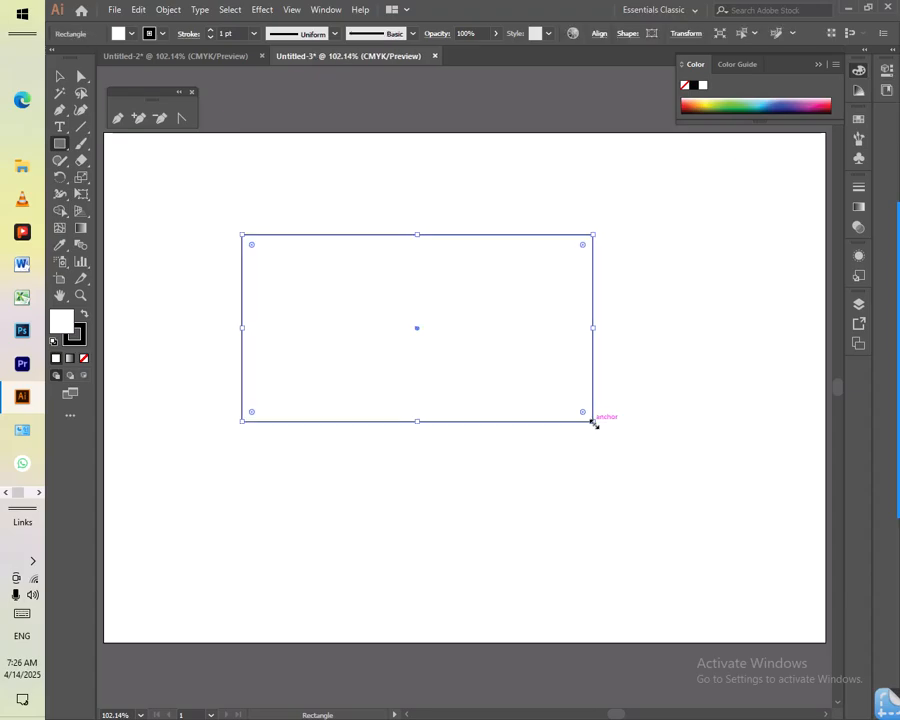
left_click(85, 359)
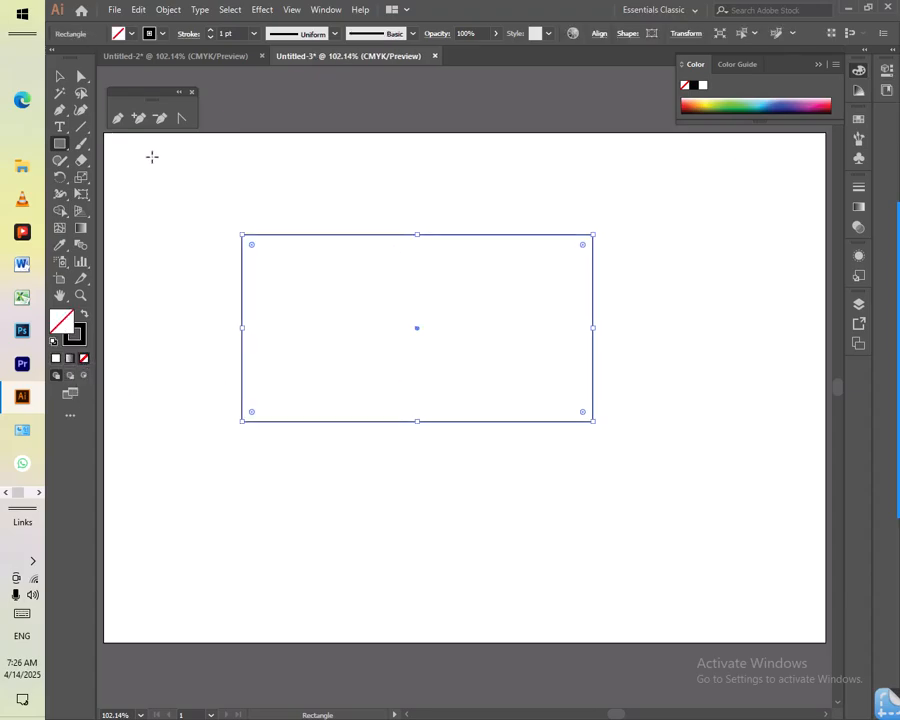
left_click(60, 76)
Add two anchor points on the rectangle's top edge and raise the segment between them to about Y 0.77 in
left_click(139, 118)
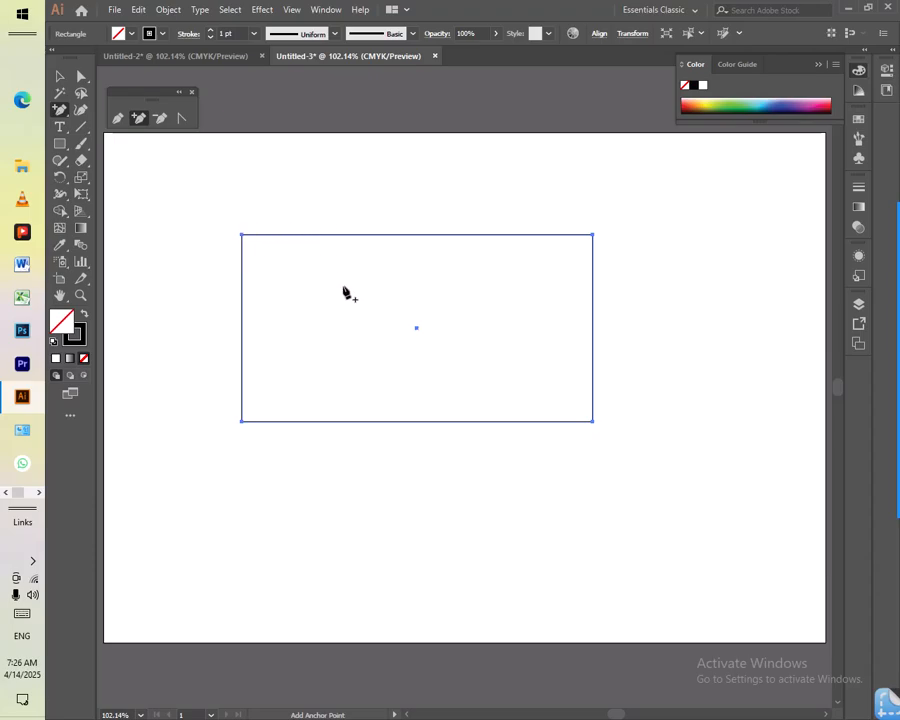
left_click(343, 235)
left_click(343, 236)
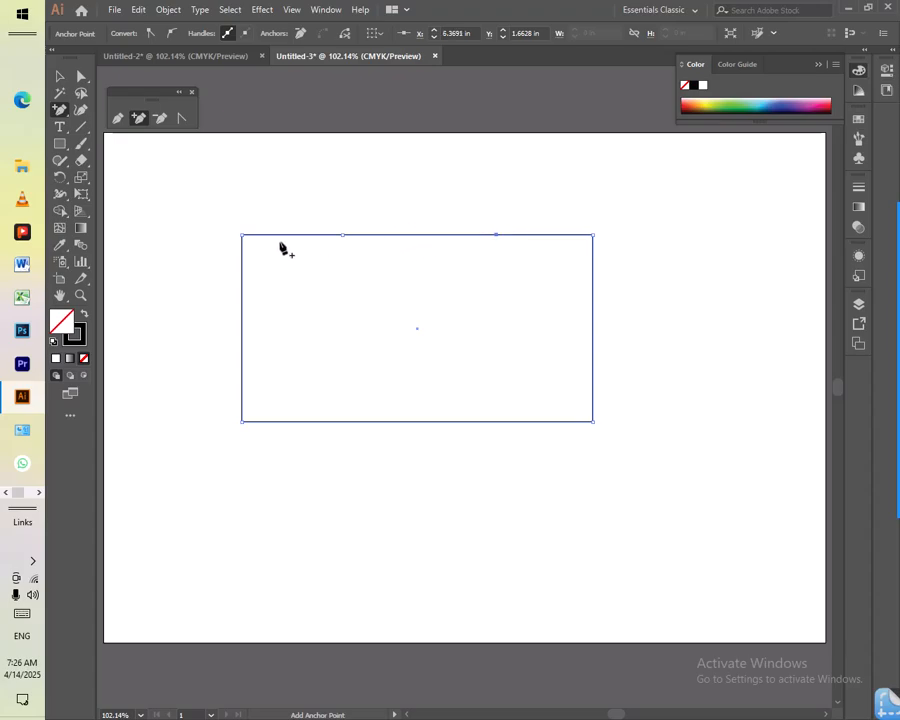
left_click(81, 76)
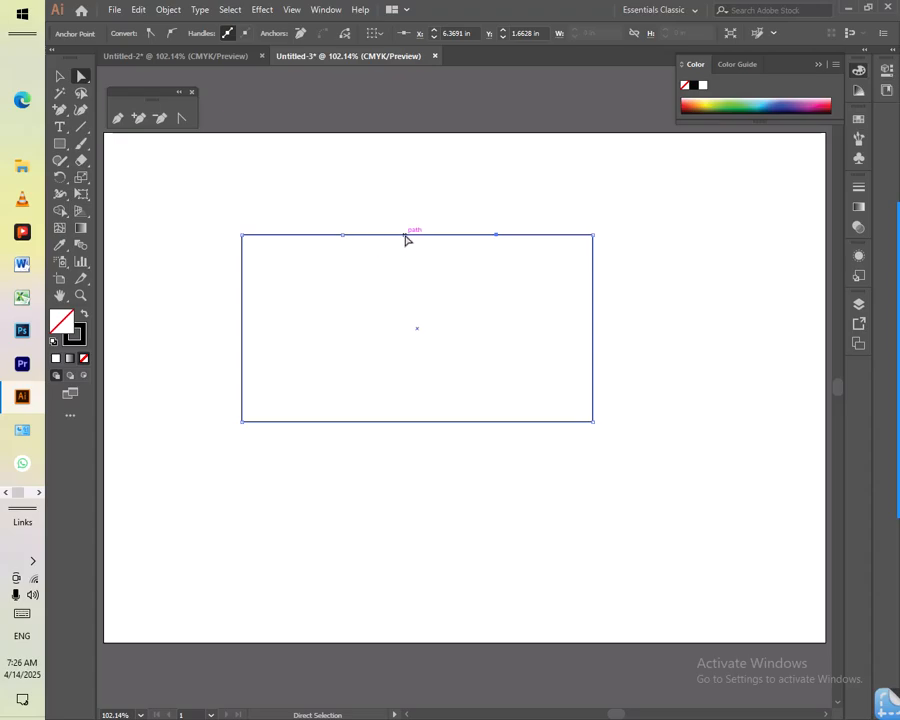
left_click_drag(406, 235, 406, 184)
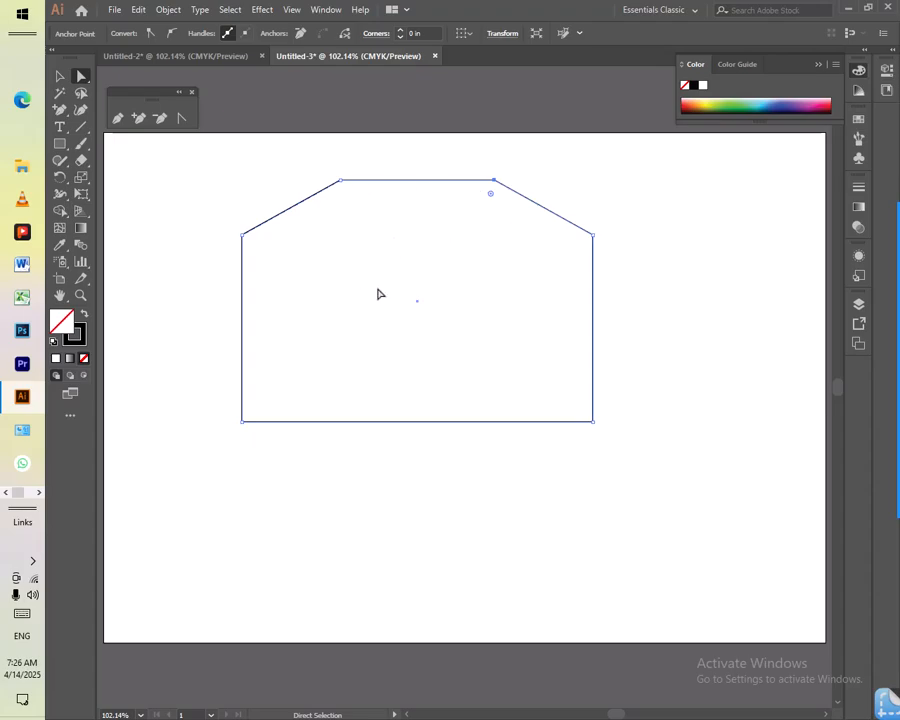
Add three anchor points along the shape's bottom edge, one near its middle and one on either side
left_click(139, 118)
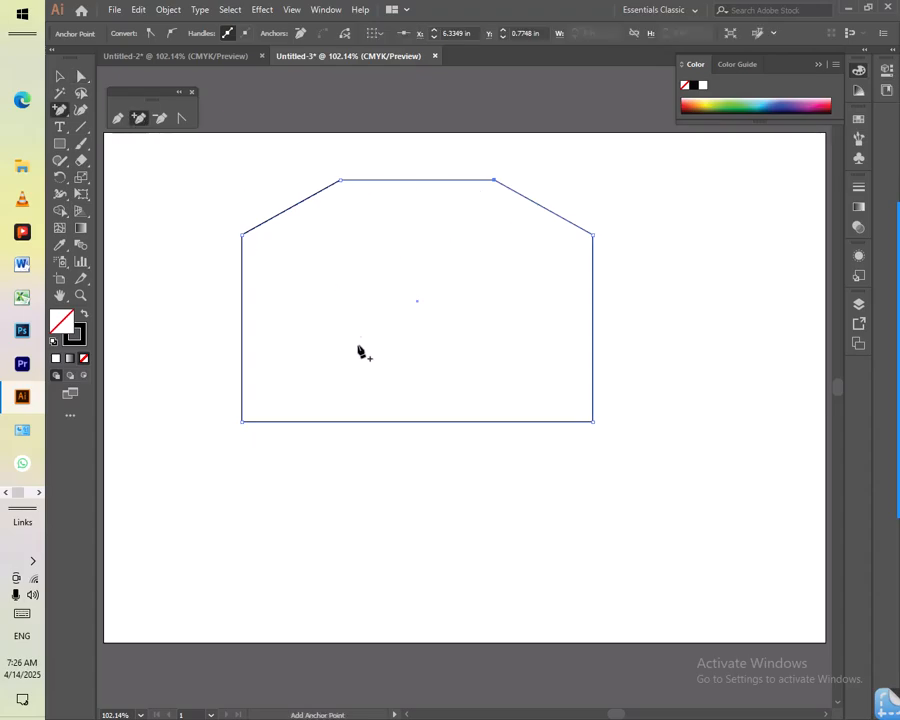
left_click(342, 421)
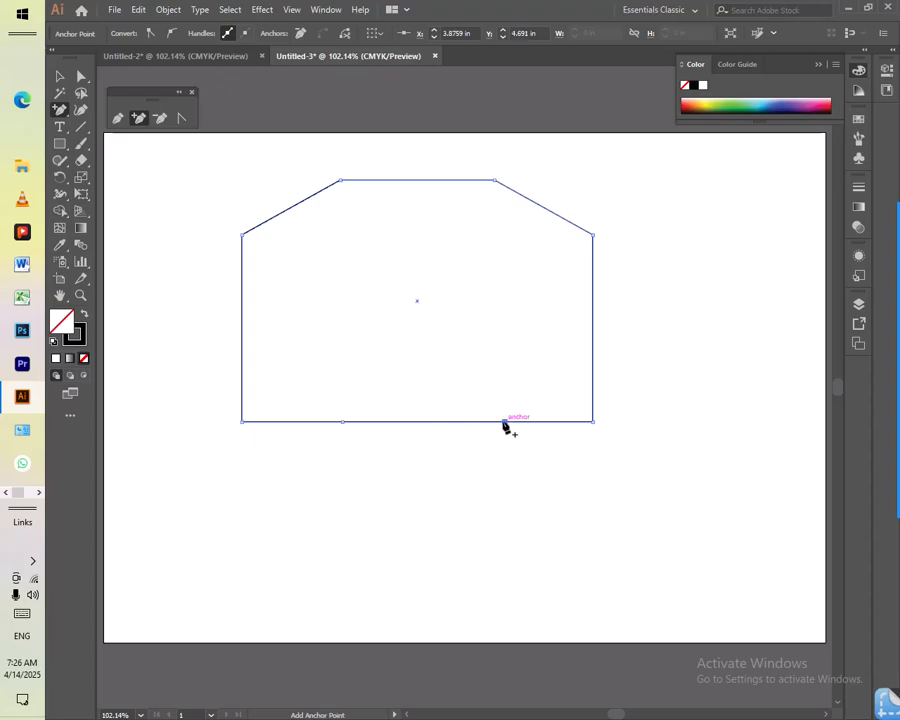
left_click(422, 421)
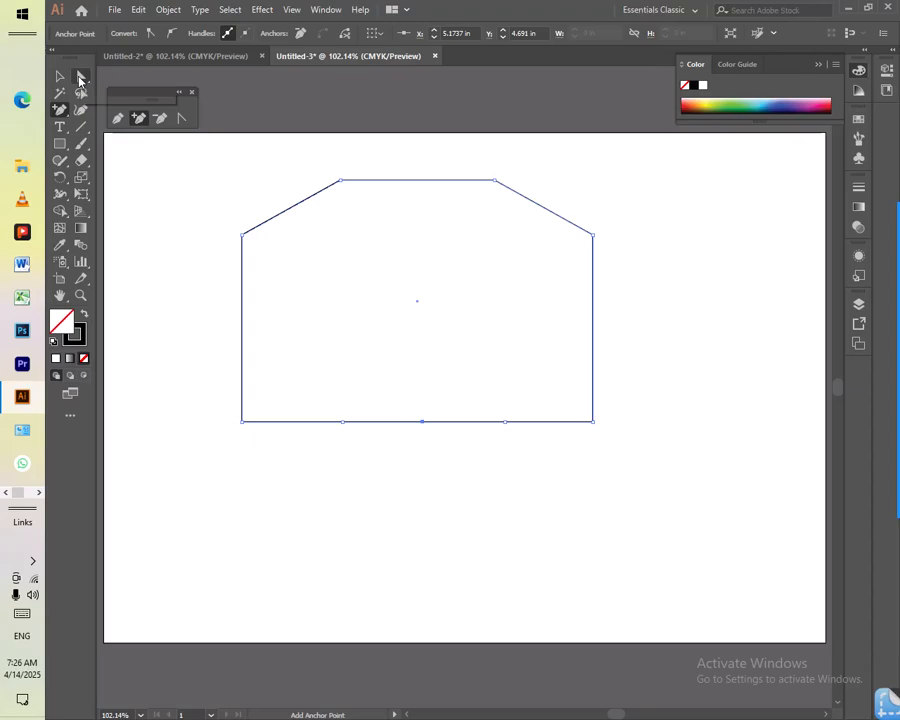
Pull the middle anchor point of the shape's bottom edge straight down to form a downward-pointing tip
left_click(81, 79)
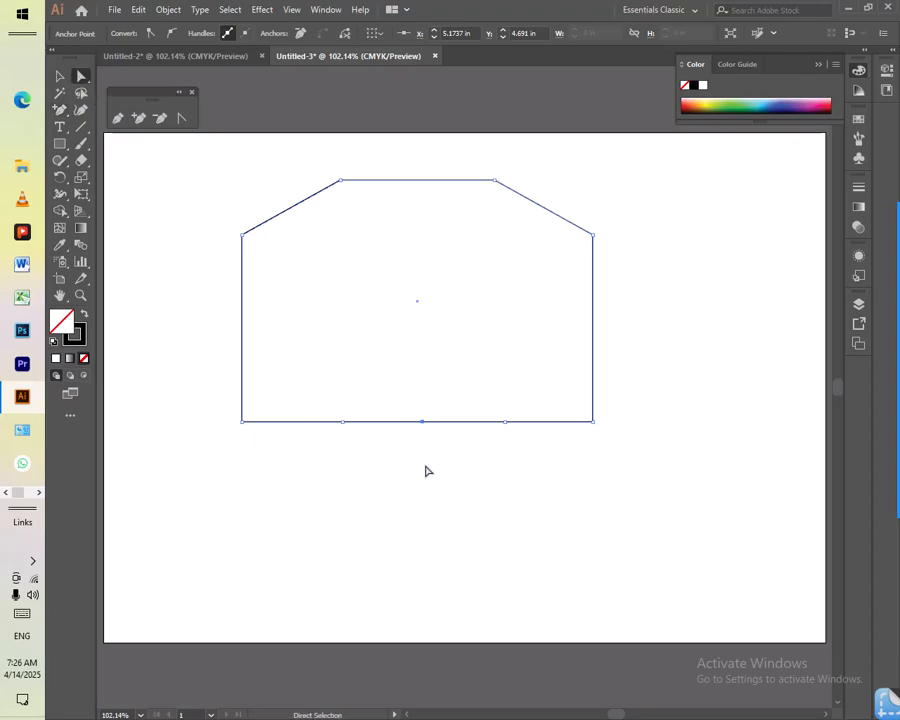
left_click_drag(443, 465, 408, 413)
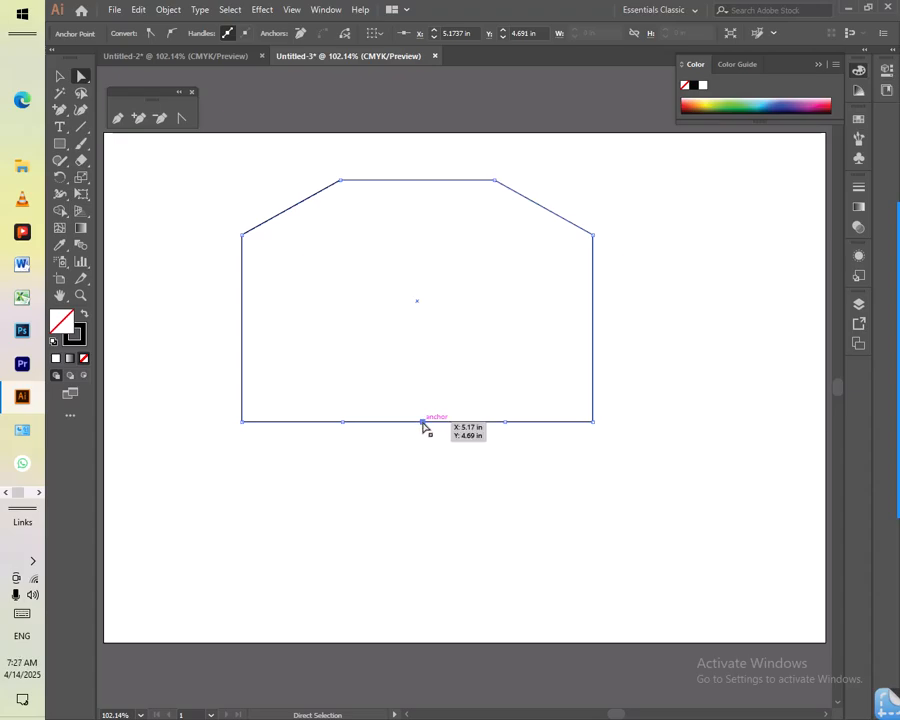
left_click_drag(422, 424, 418, 512)
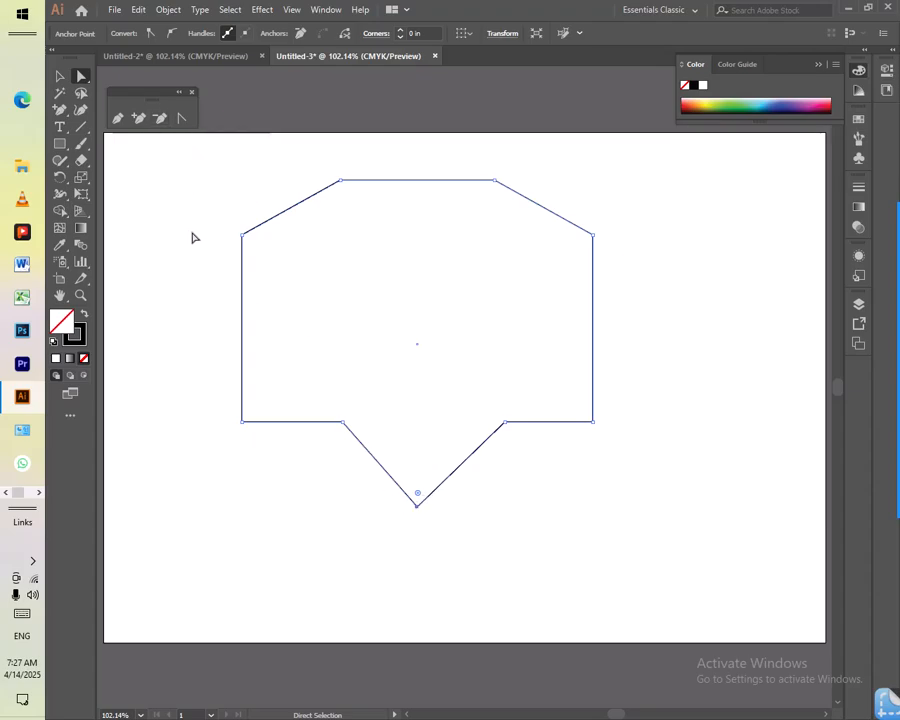
Delete the bottom tip, both right-hand corner points, the two top points and the lower-left corner point, leaving a triangle
left_click(164, 119)
left_click(417, 504)
left_click(593, 422)
left_click(593, 236)
left_click(340, 181)
left_click(494, 182)
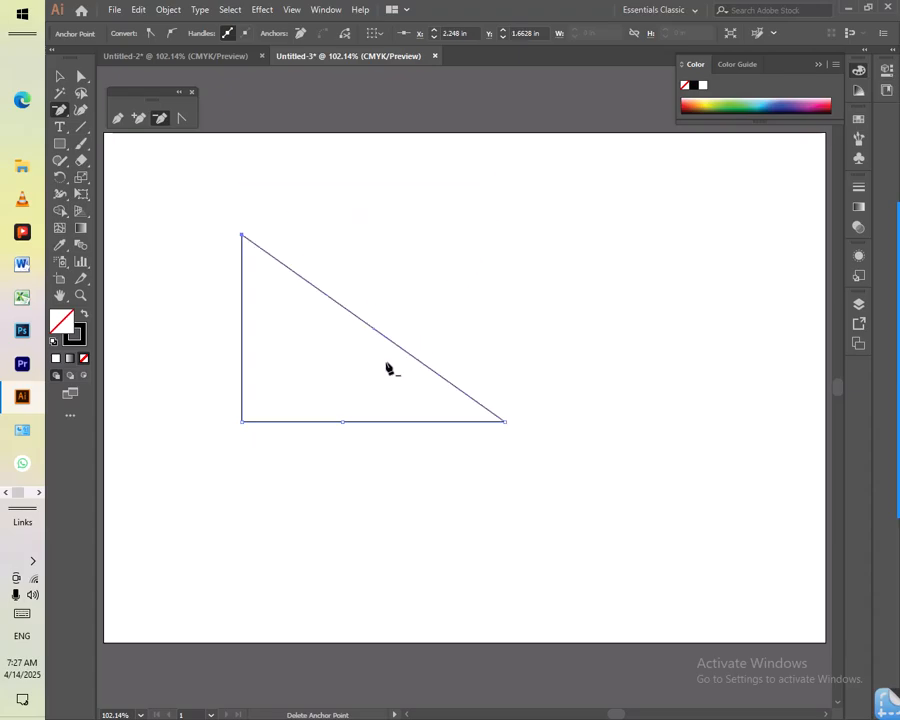
left_click(244, 422)
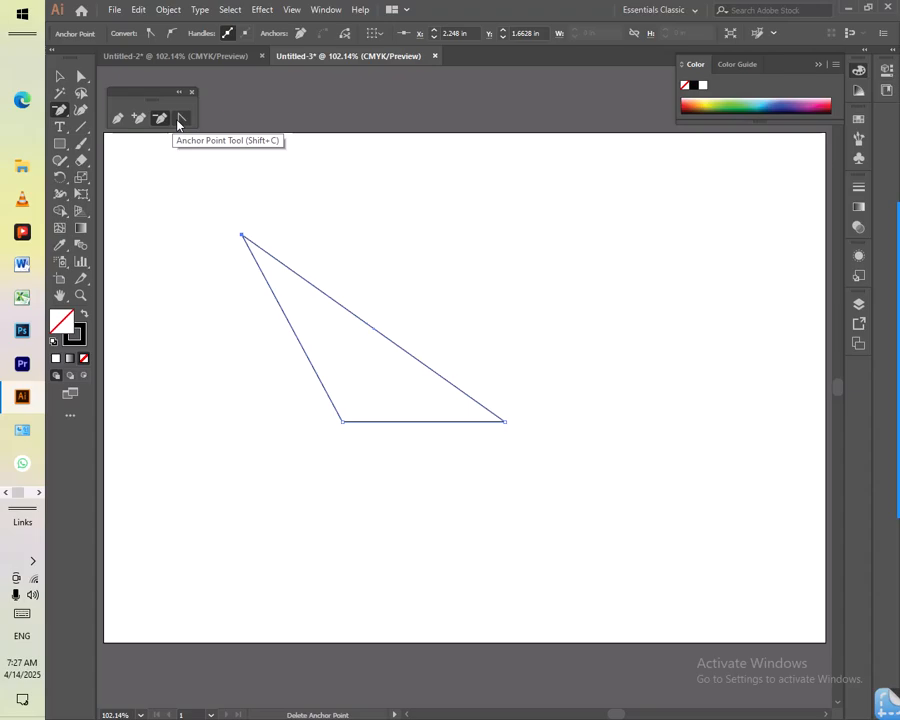
Bend the triangle's three straight sides outward into curves with the Anchor Point tool, making a leaf shape with a gently bowed bottom edge
left_click(179, 120)
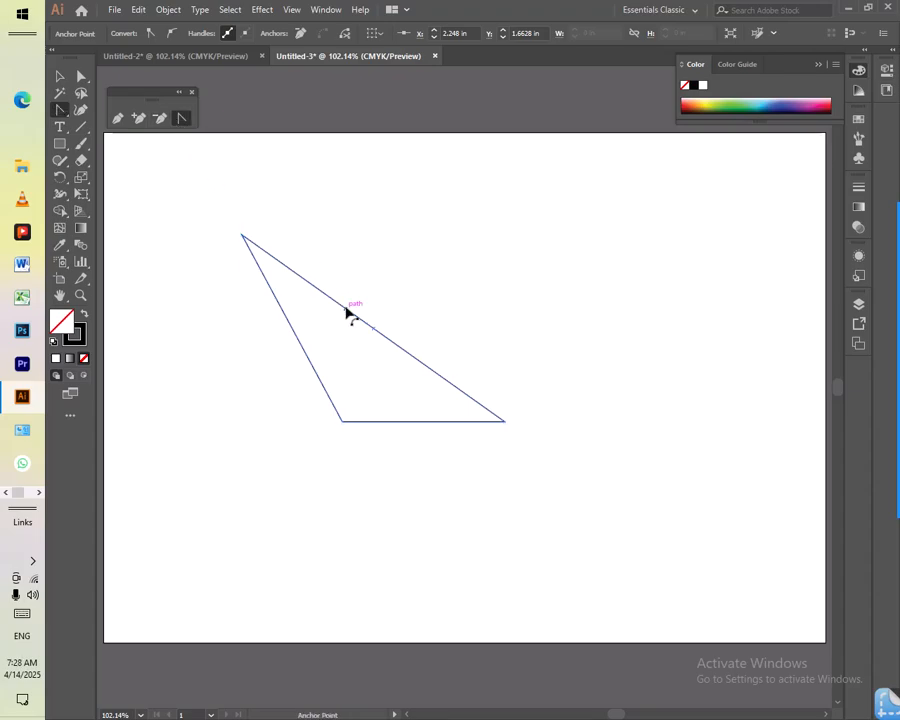
left_click_drag(348, 313, 430, 240)
left_click_drag(297, 338, 241, 372)
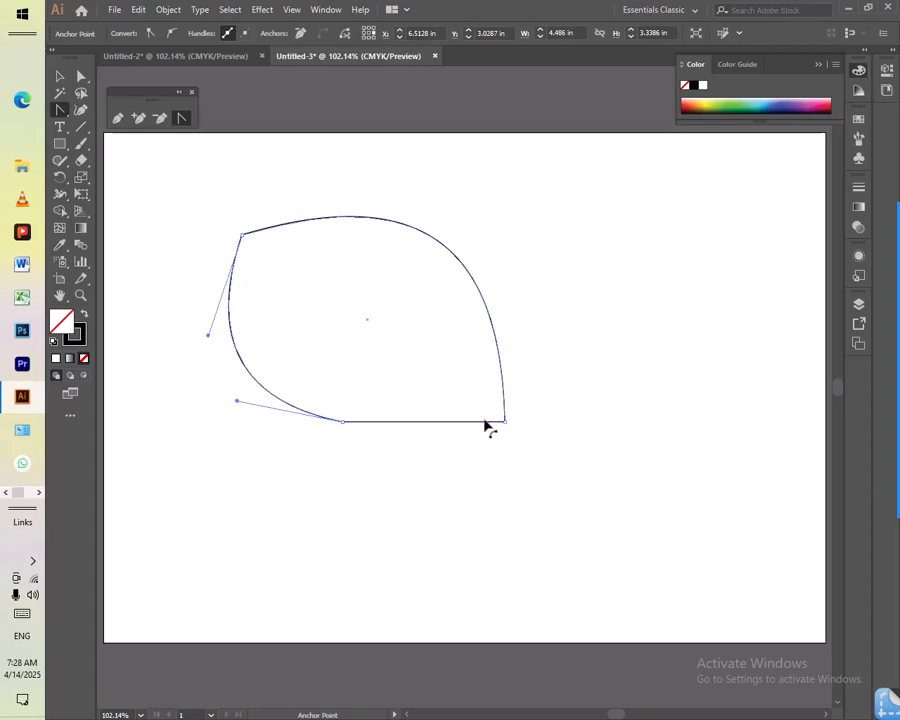
mouse_move(418, 424)
left_mouse_down()
mouse_move(426, 444)
mouse_move(417, 445)
mouse_move(421, 433)
left_mouse_up()
key("ctrl+z")
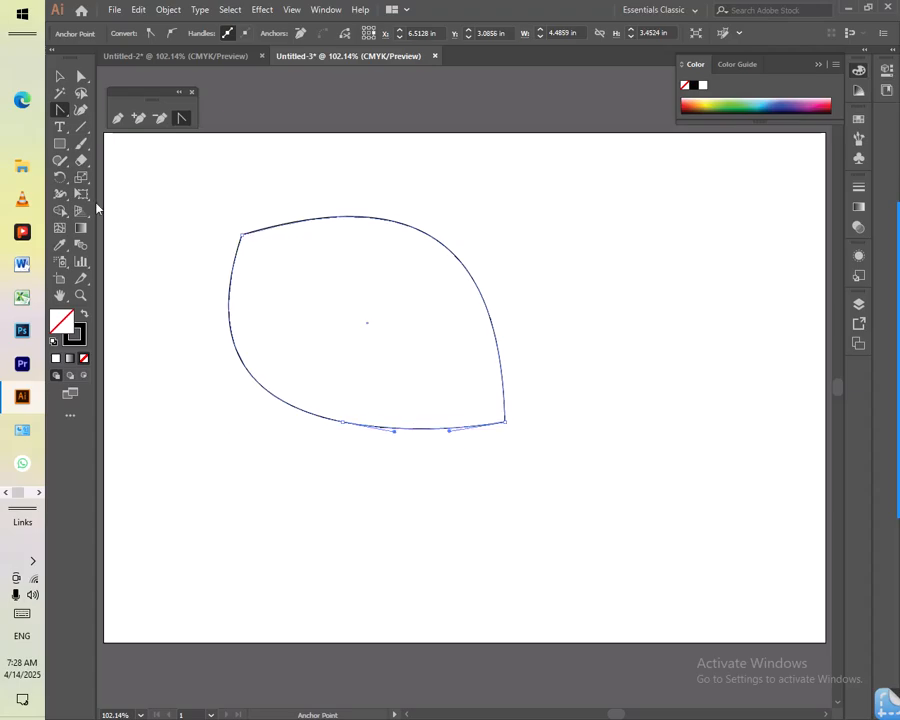
Fill the leaf shape with green 52D60D and deselect it
left_click(59, 76)
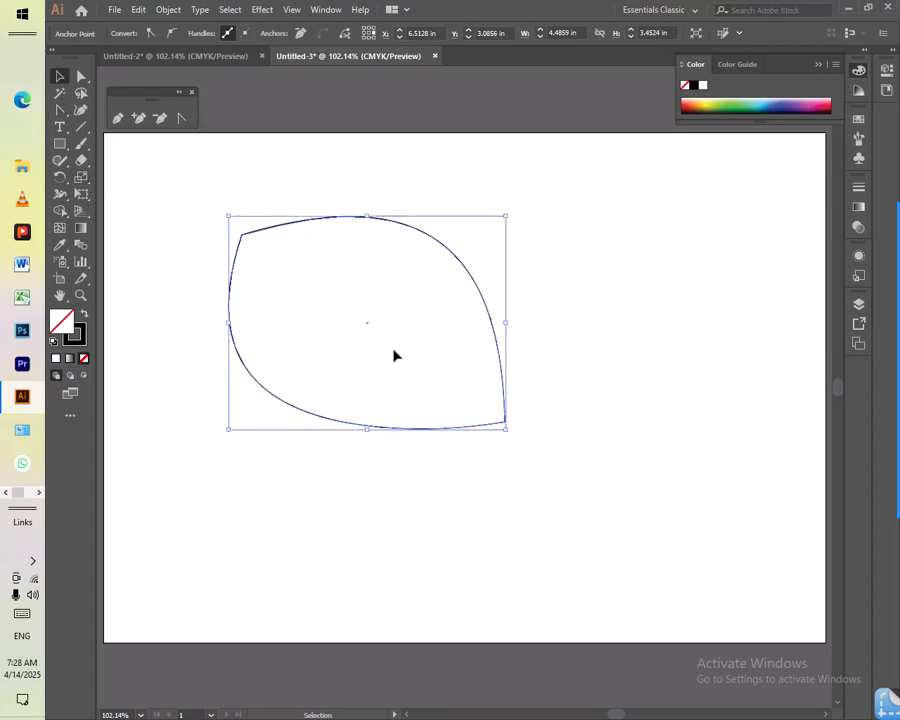
double_click(72, 336)
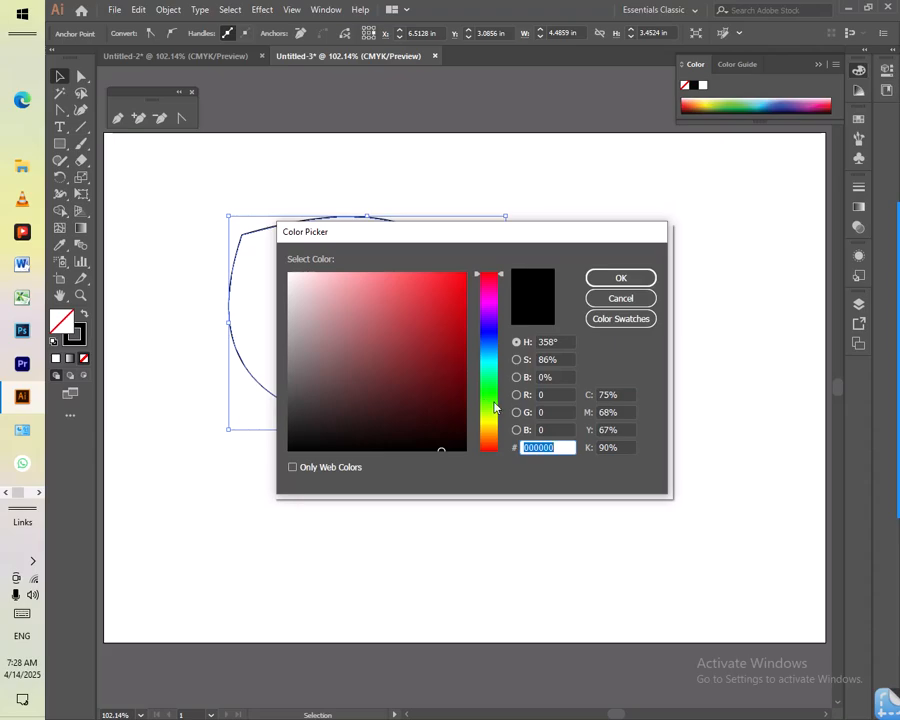
left_click(494, 403)
left_click(456, 300)
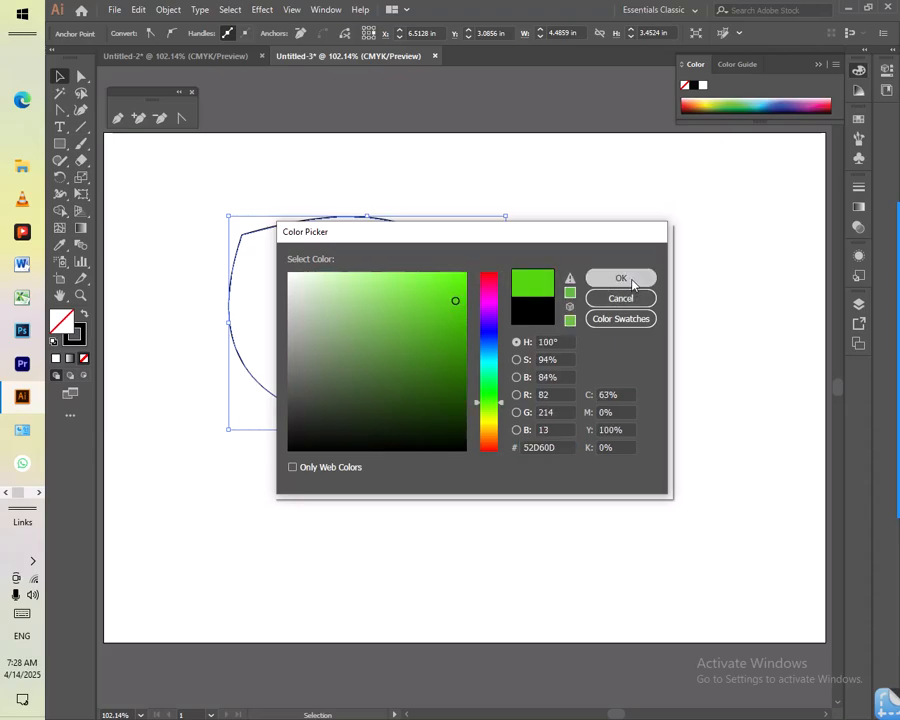
left_click(630, 278)
left_click(547, 492)
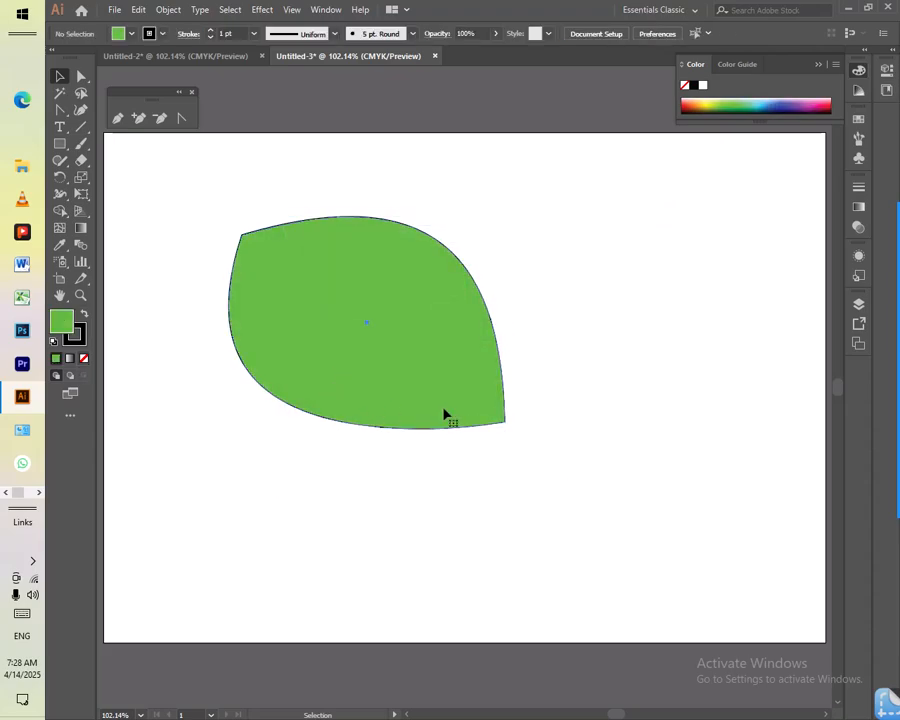
Close the floating strip of Pen tools and delete the green leaf shape from the artboard
left_click(421, 427)
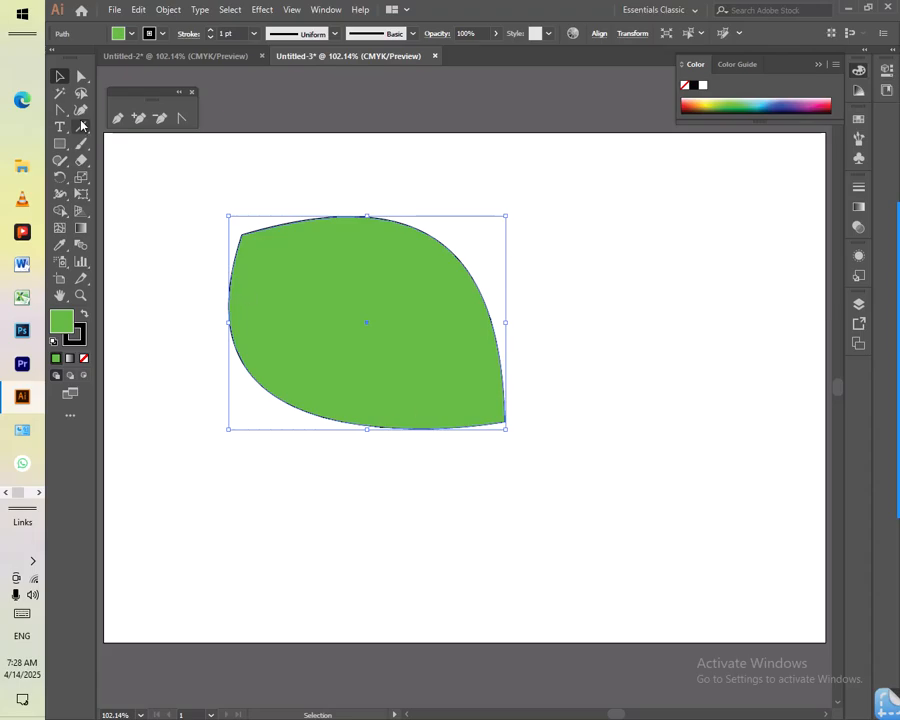
left_click(59, 110)
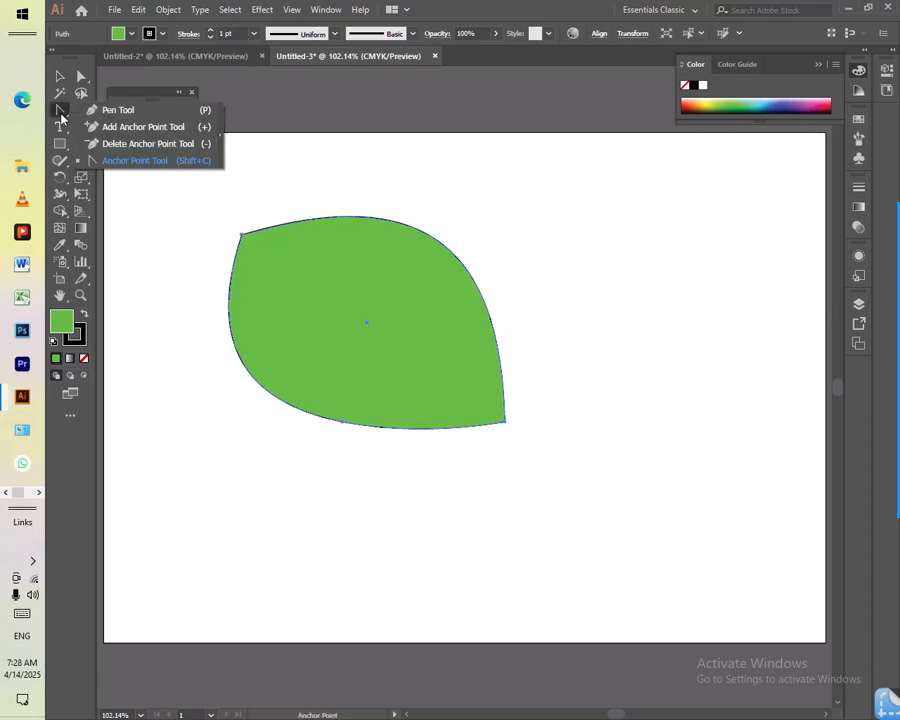
left_click(108, 108)
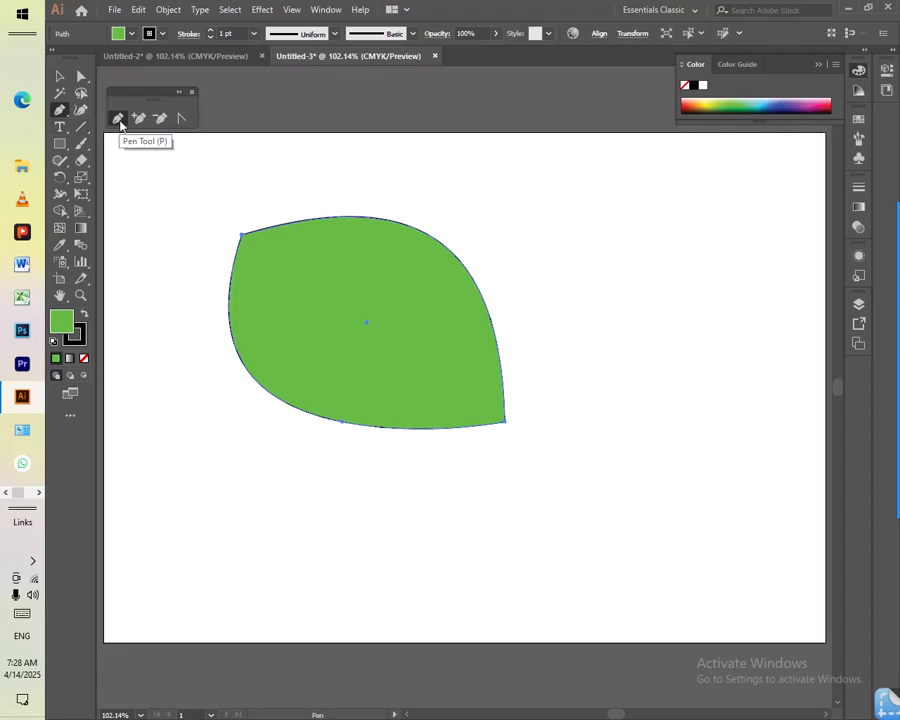
left_click(192, 93)
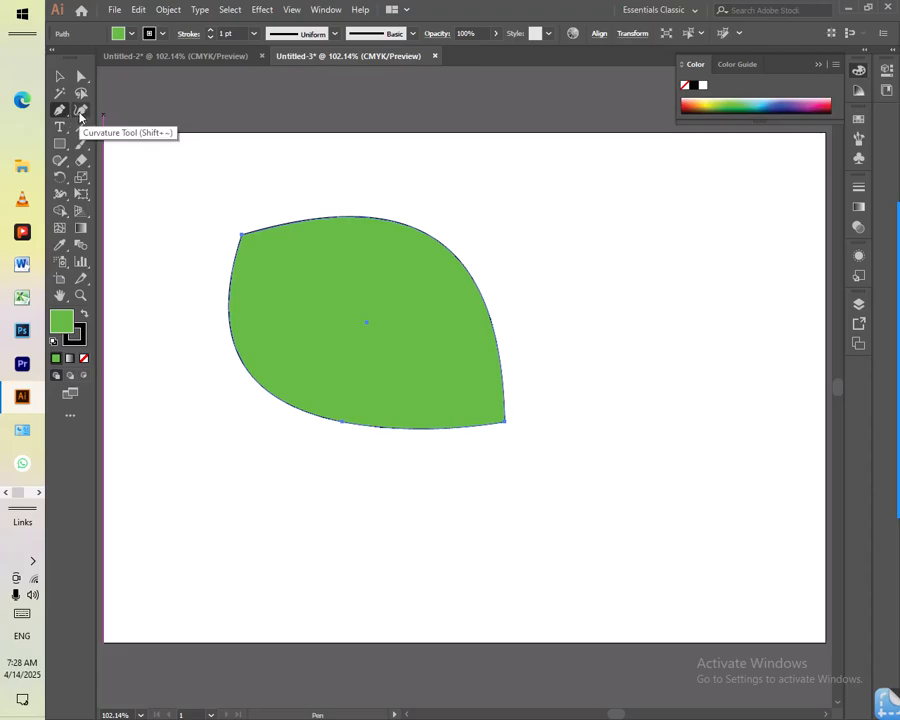
left_click(60, 76)
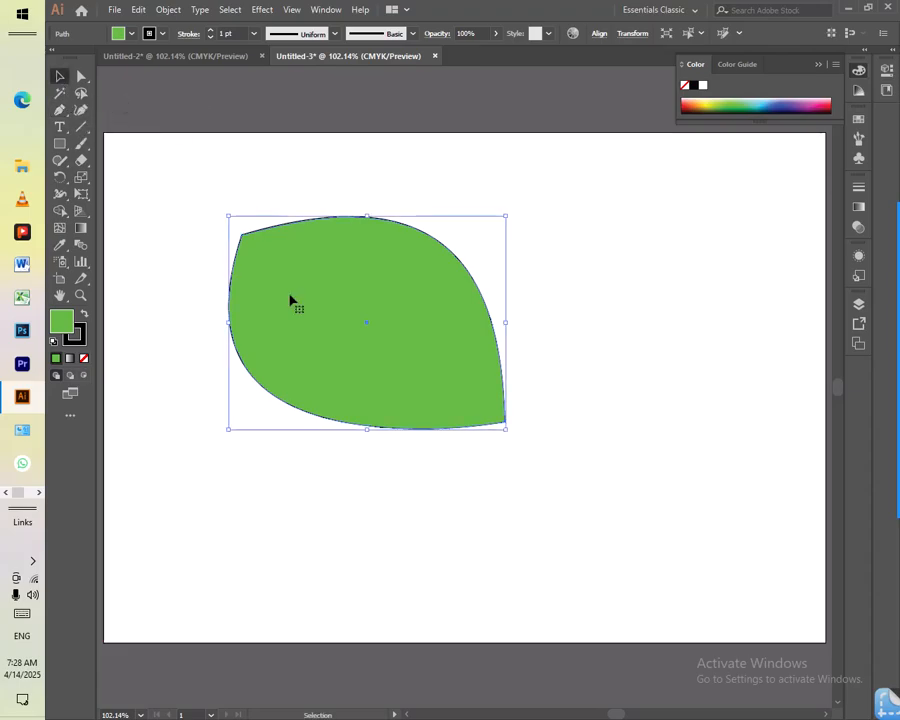
key("Delete")
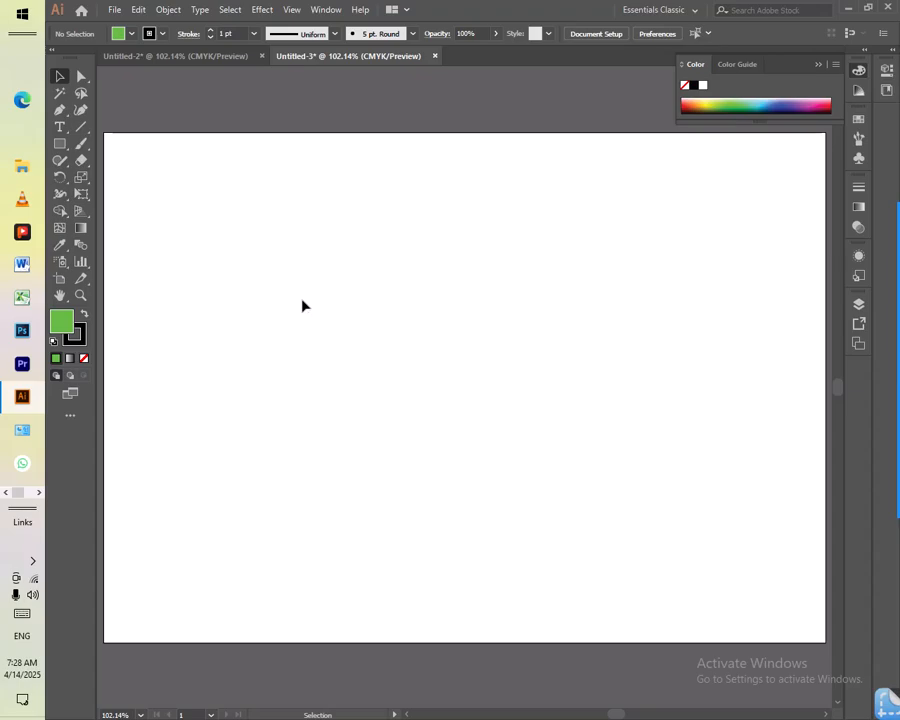
Draw a closed, smooth kidney-like shape from ten points on the artboard's upper half with the Curvature tool, notched on its upper-left side
left_click(80, 115)
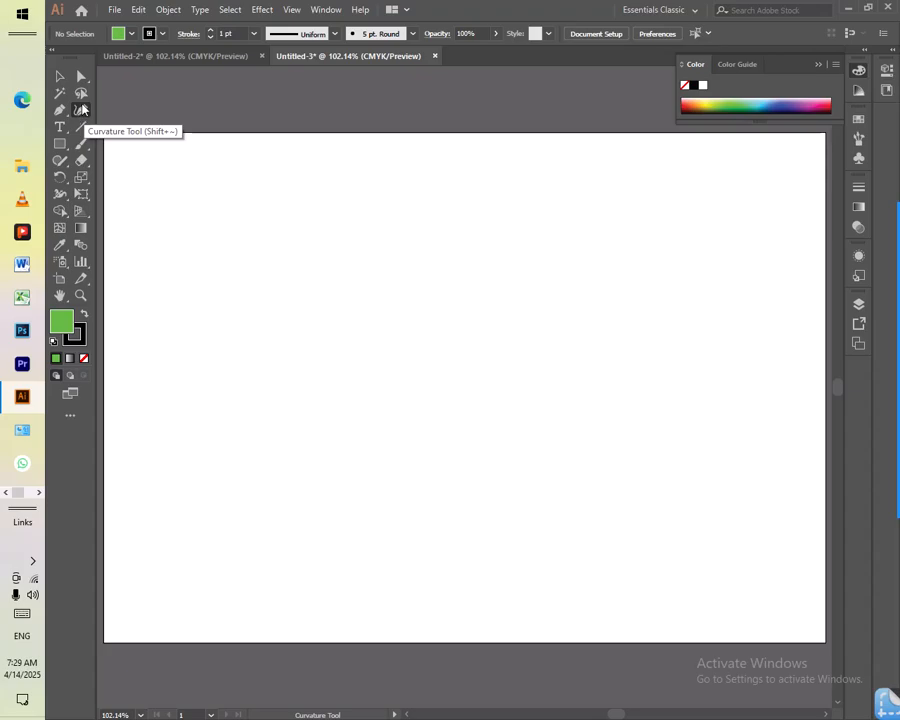
left_click(233, 258)
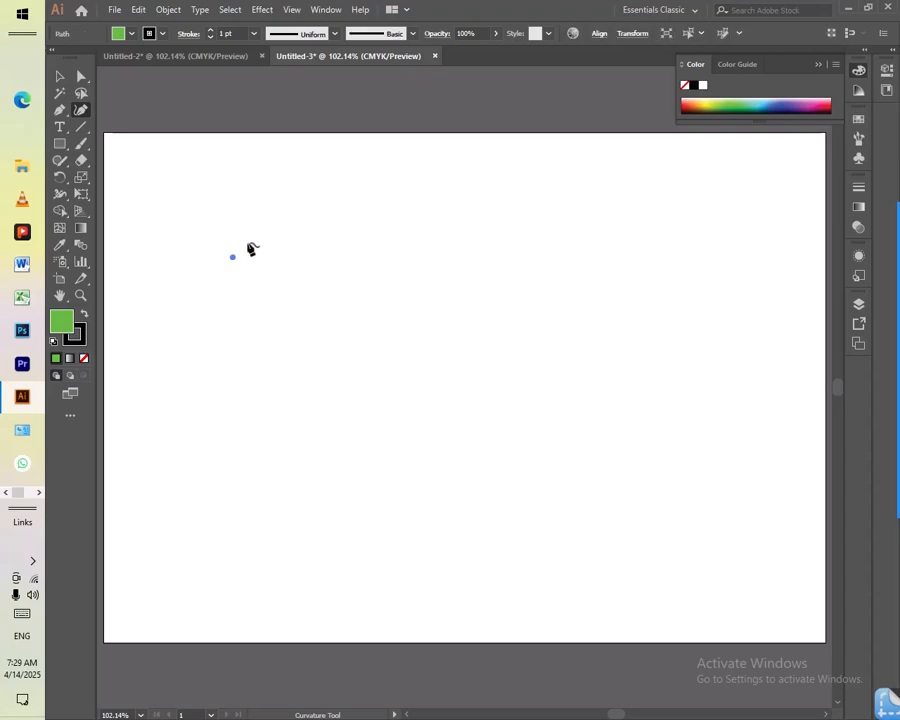
left_click(382, 267)
left_click(326, 173)
left_click(501, 203)
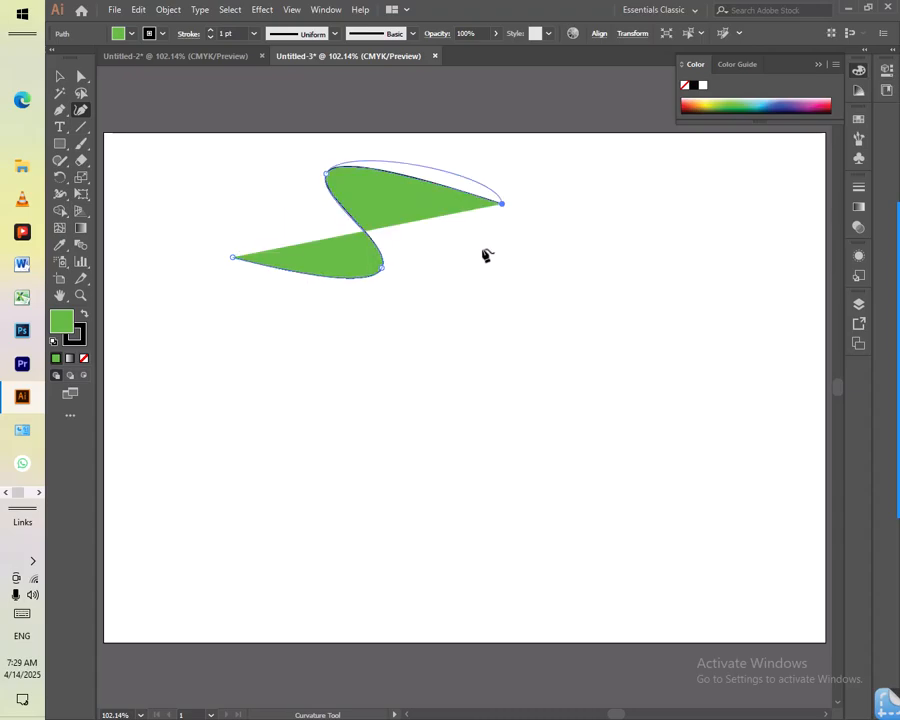
left_click(471, 284)
left_click(384, 350)
left_click(302, 372)
left_click(228, 368)
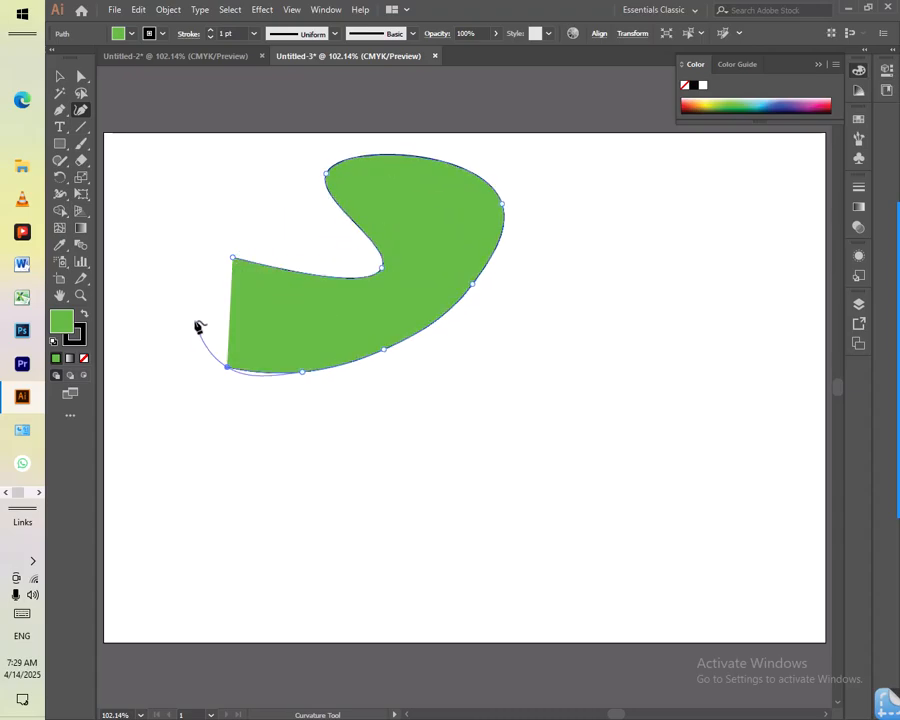
left_click(194, 320)
left_click(196, 290)
left_click(233, 259)
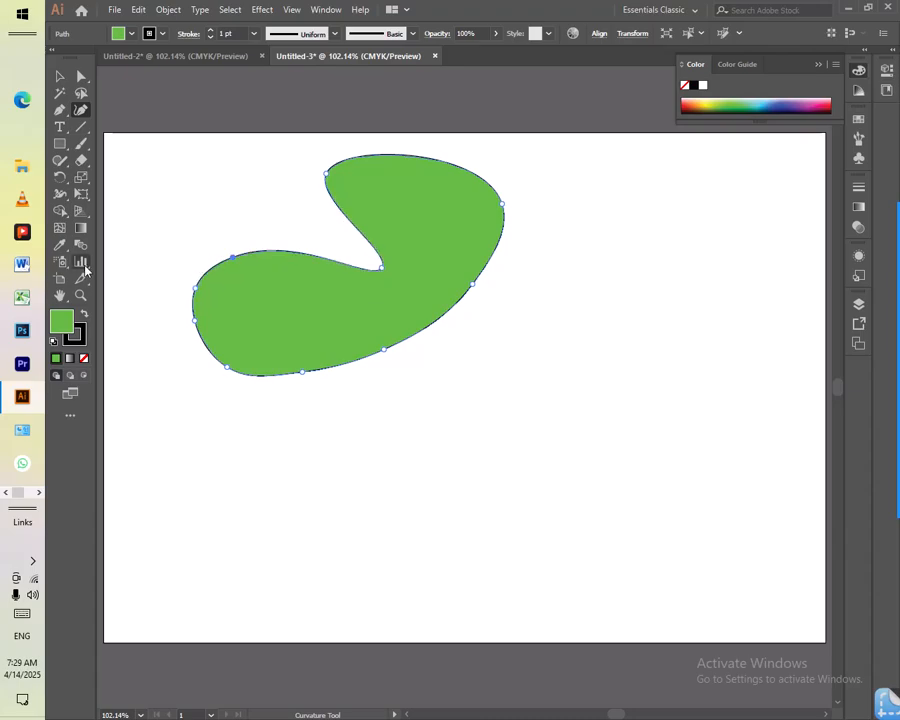
left_click(59, 76)
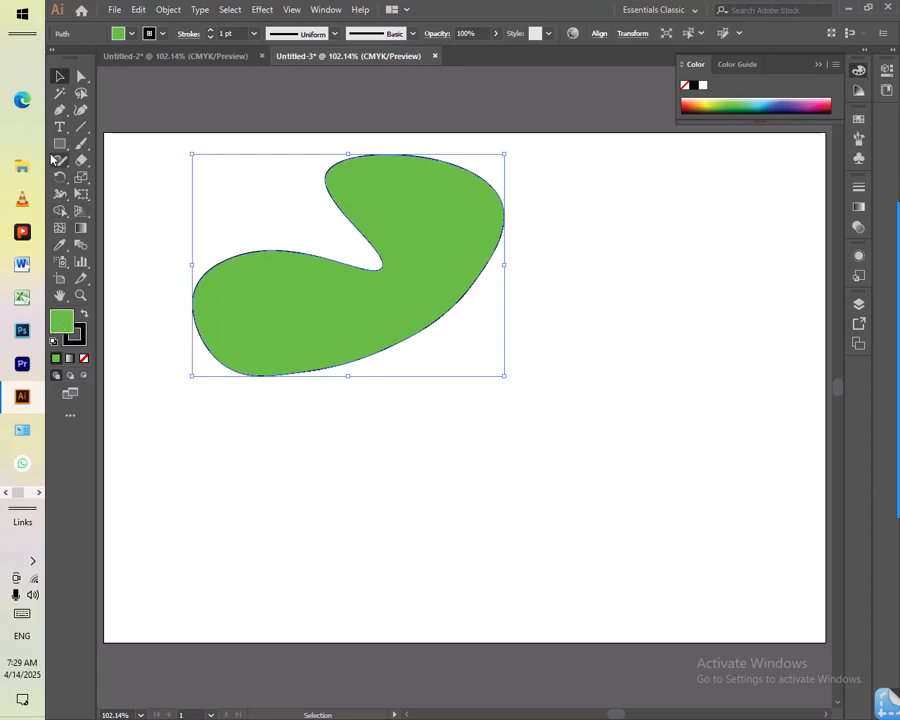
Draw a straight-sided, five-cornered shape below the curved one with the Pen tool, ending back at its first corner
left_click(59, 111)
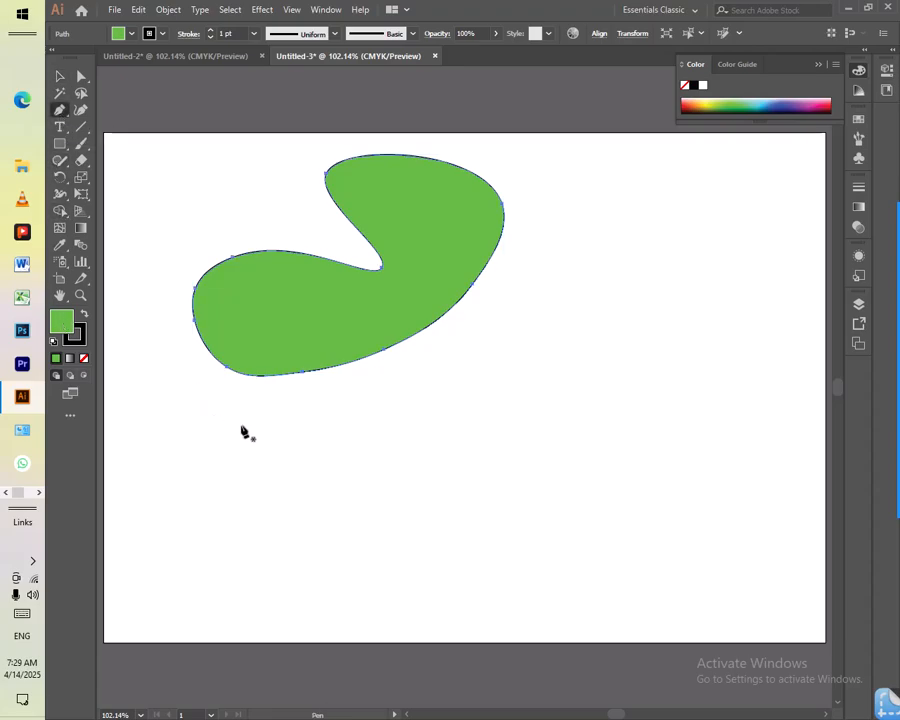
left_click(335, 452)
left_click(432, 398)
left_click(532, 461)
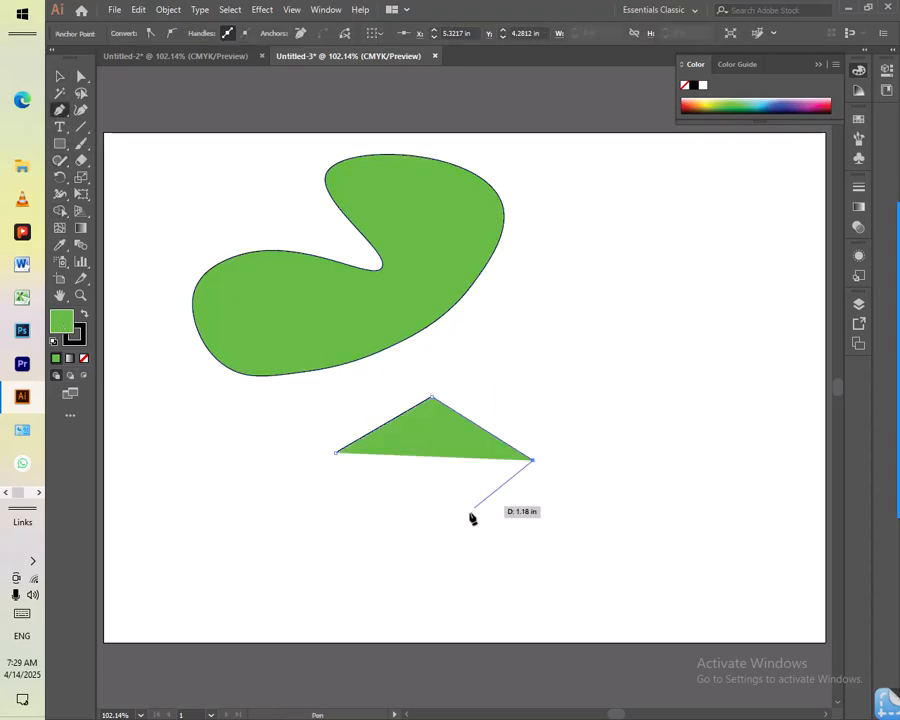
left_click(465, 518)
left_click(347, 518)
left_click(336, 455)
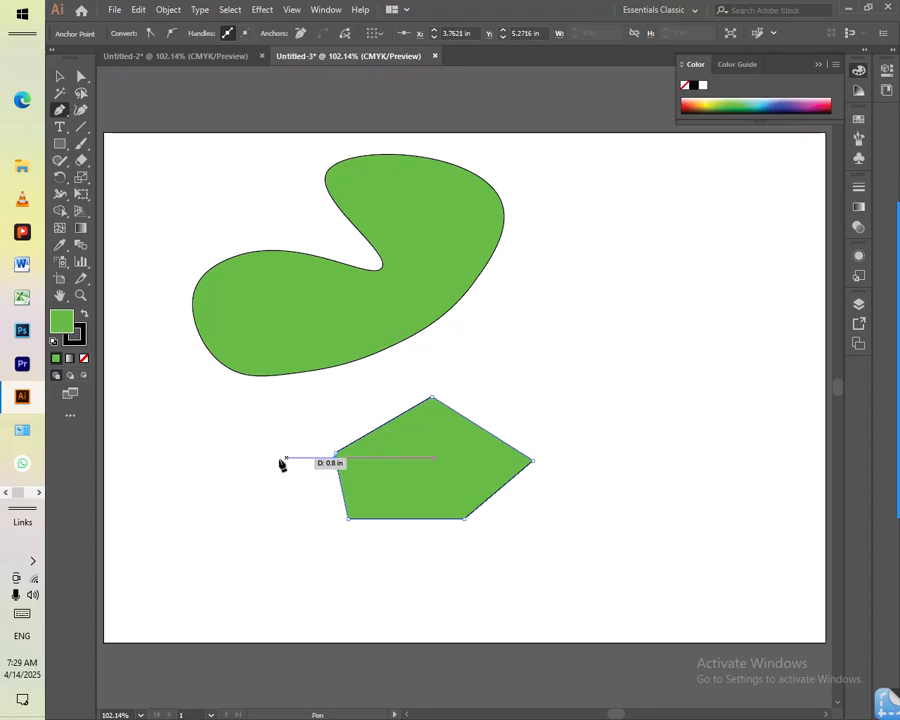